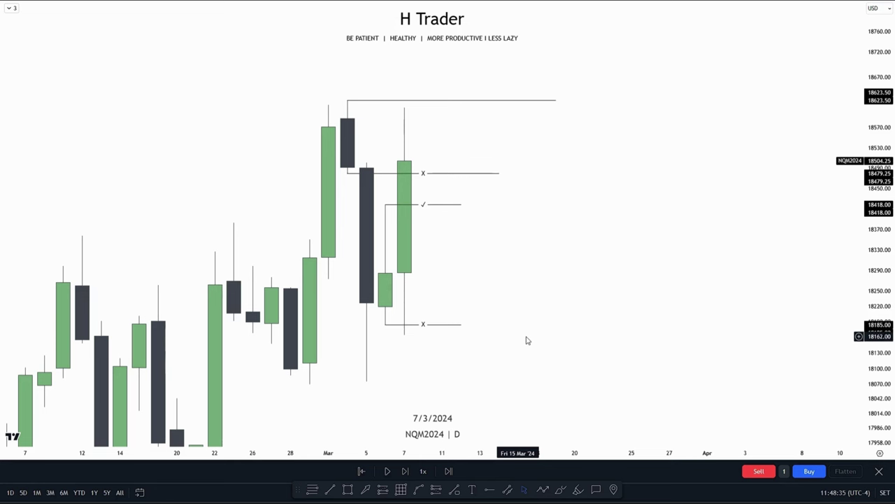
Examine the candles and marked highs and lows leading into 7 March on the NQM2024 daily chart
left_click_drag(531, 302, 533, 281)
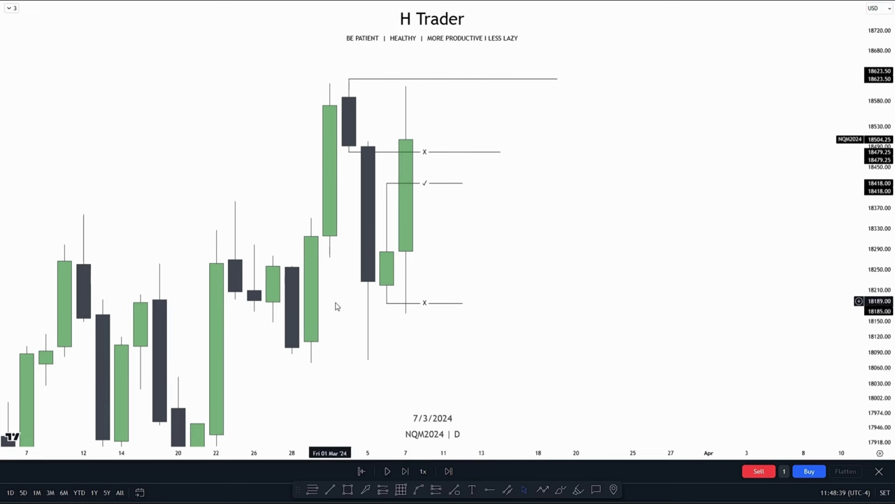
left_click_drag(526, 264, 529, 305)
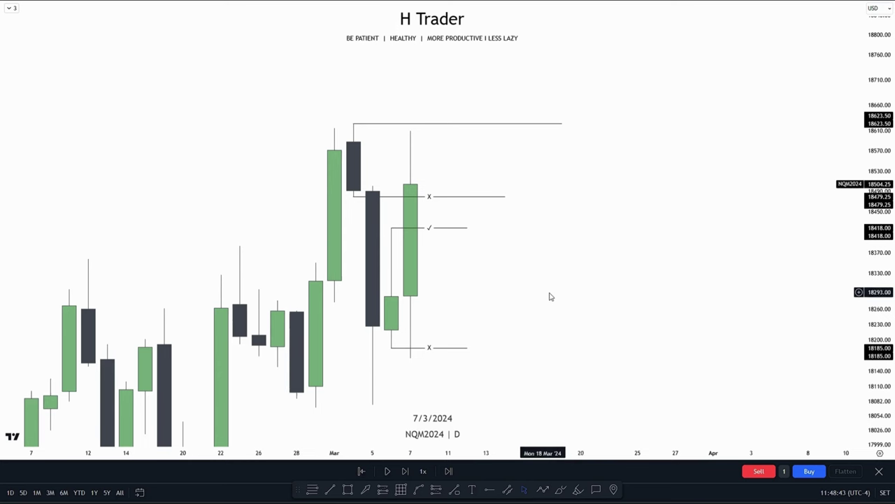
left_click_drag(544, 276, 547, 322)
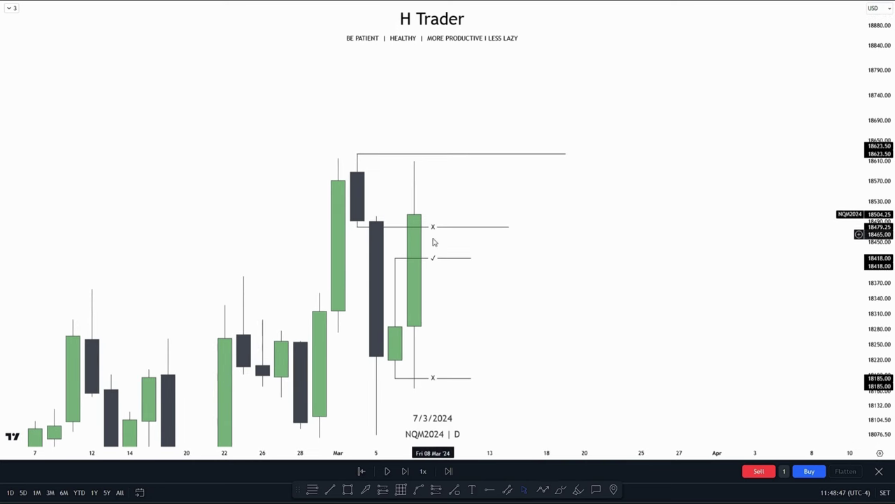
left_click_drag(562, 298, 573, 315)
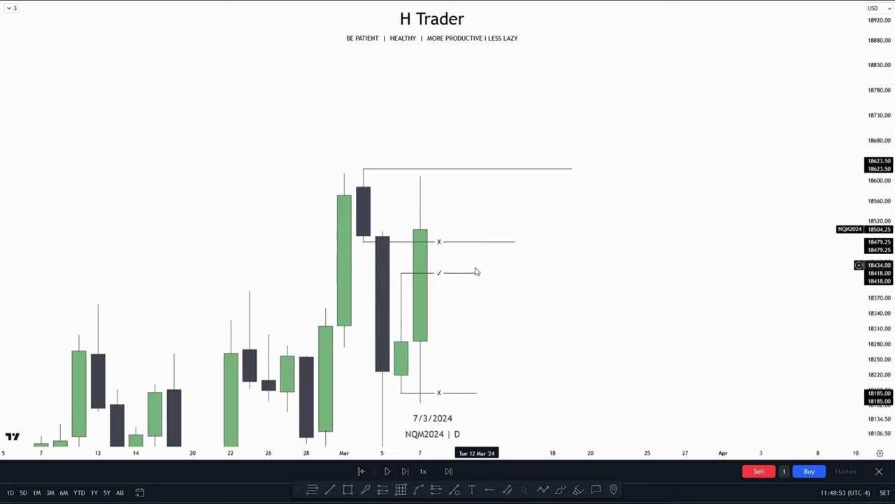
mouse_move(521, 304)
left_mouse_down()
mouse_move(523, 284)
mouse_move(524, 300)
left_mouse_up()
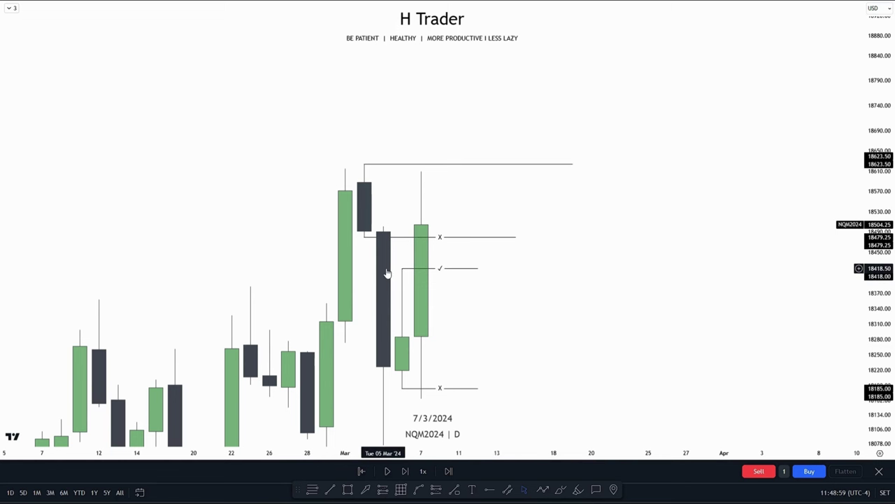
left_click_drag(555, 337, 551, 241)
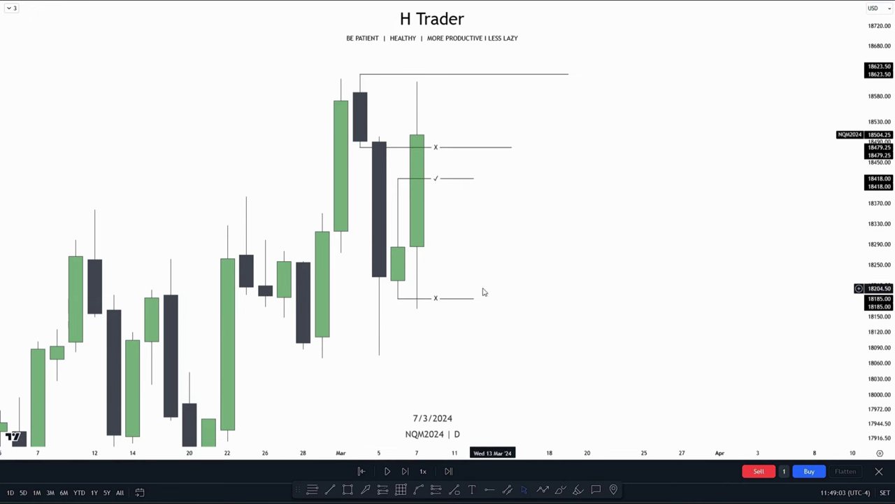
left_click_drag(484, 256, 475, 328)
left_click_drag(493, 276, 500, 316)
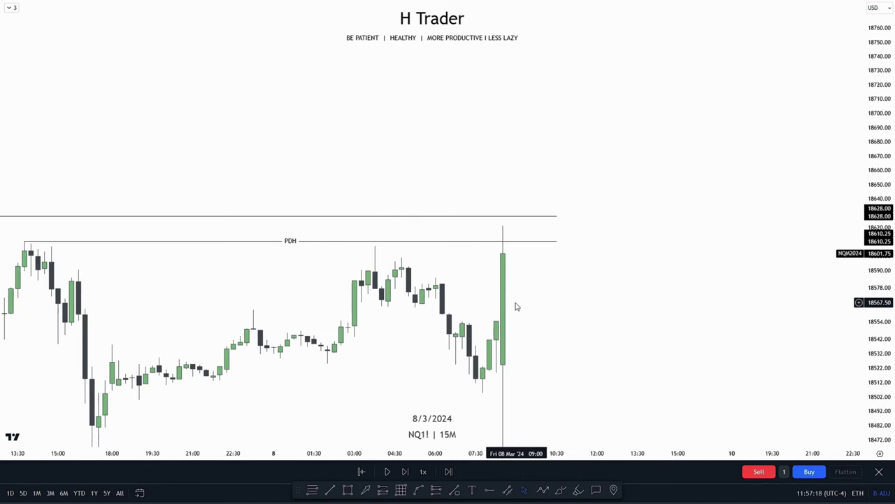
Review the DOL and PDH levels on the 8 March 15-minute chart and play the bar replay forward to the 09:15 candle
scroll(706, 275, "down", 4)
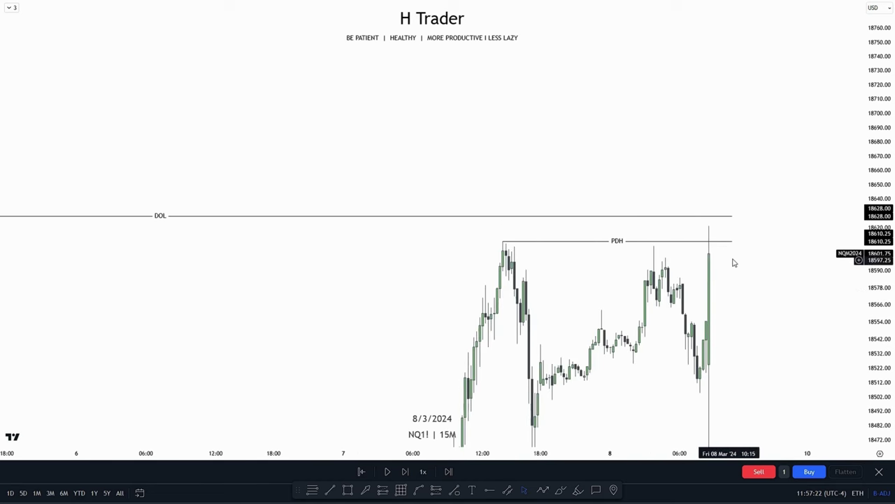
scroll(762, 249, "down", 4)
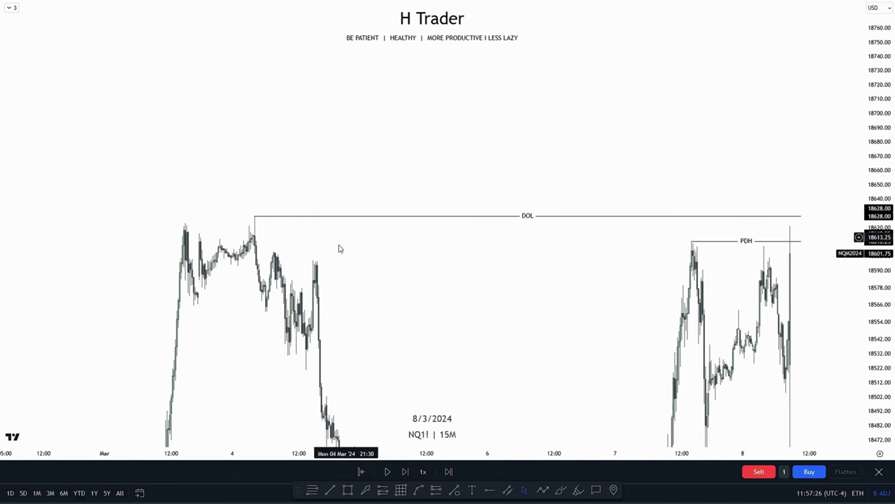
scroll(360, 280, "up", 8)
scroll(359, 283, "up", 3)
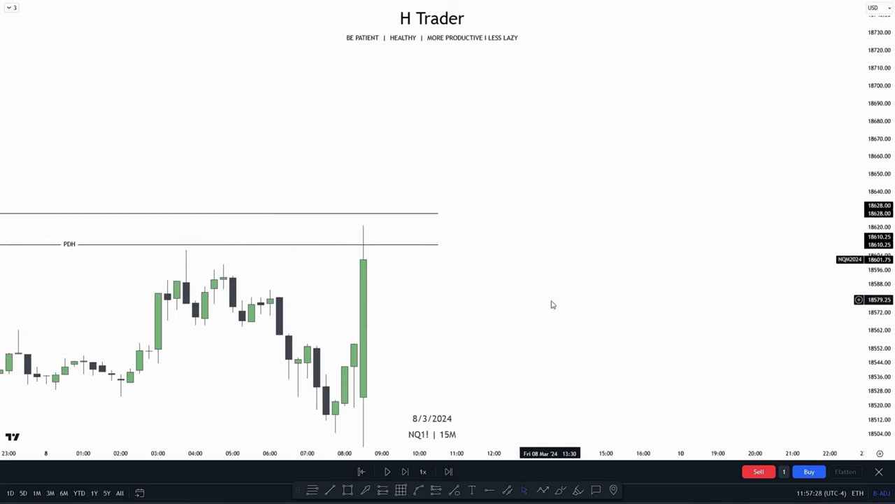
left_click_drag(552, 303, 583, 302)
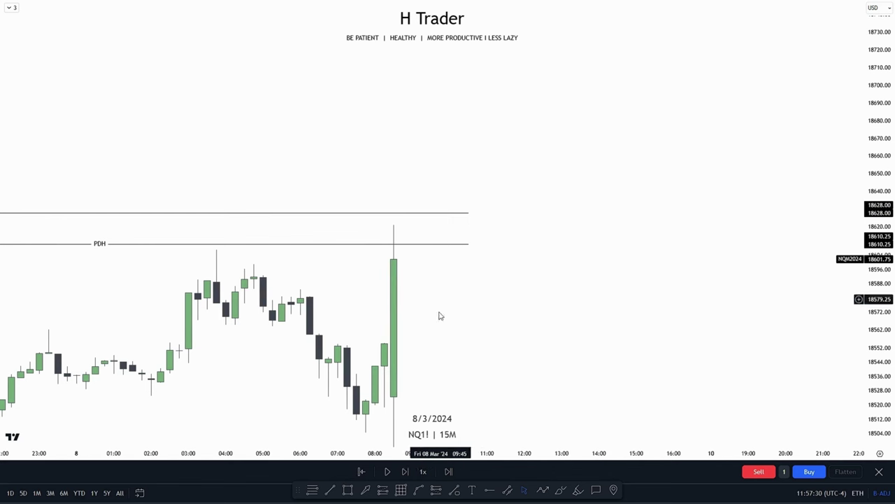
left_click(389, 473)
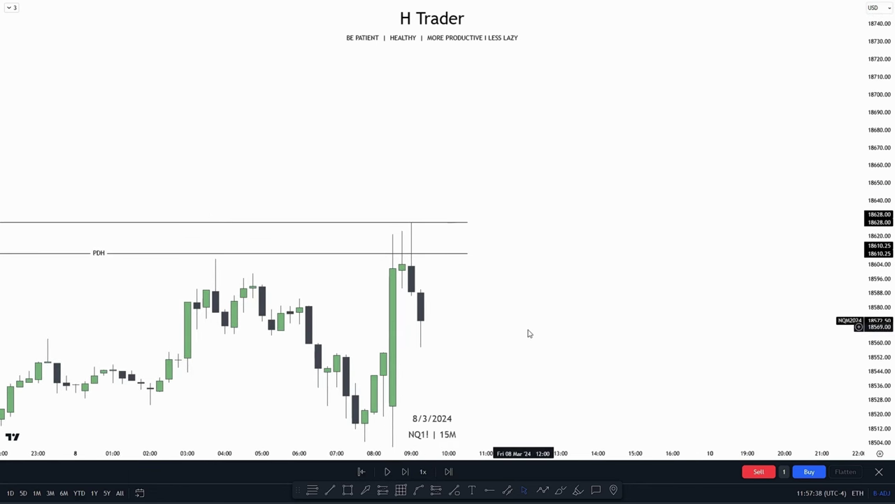
Draw a blue rectangle over the gap between the 08:15 candle's high and the 08:45 candle's low, extended past the last candle
left_click_drag(481, 328, 455, 323)
left_click(346, 491)
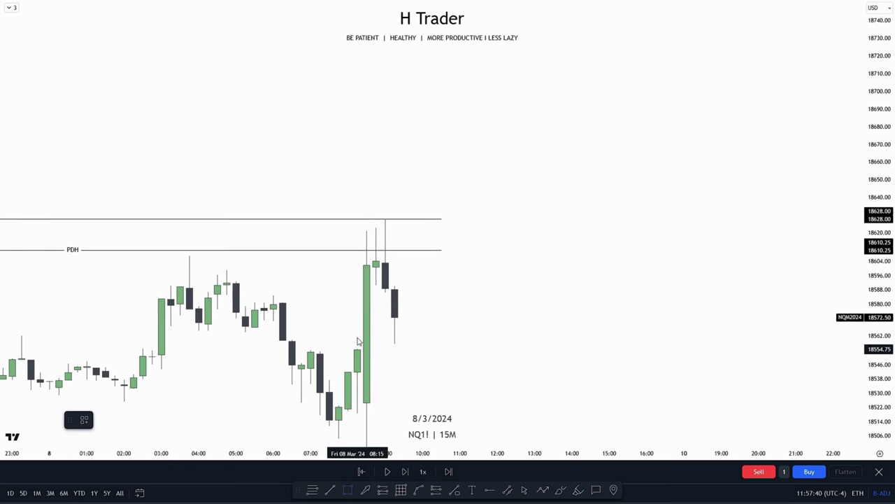
left_click(377, 285)
left_click_drag(377, 319, 603, 320)
left_click_drag(460, 373, 470, 348)
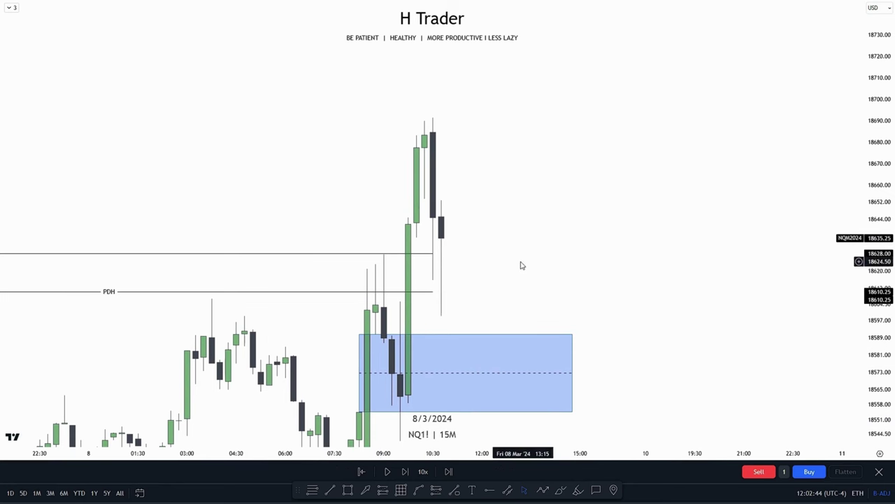
left_click_drag(509, 263, 488, 244)
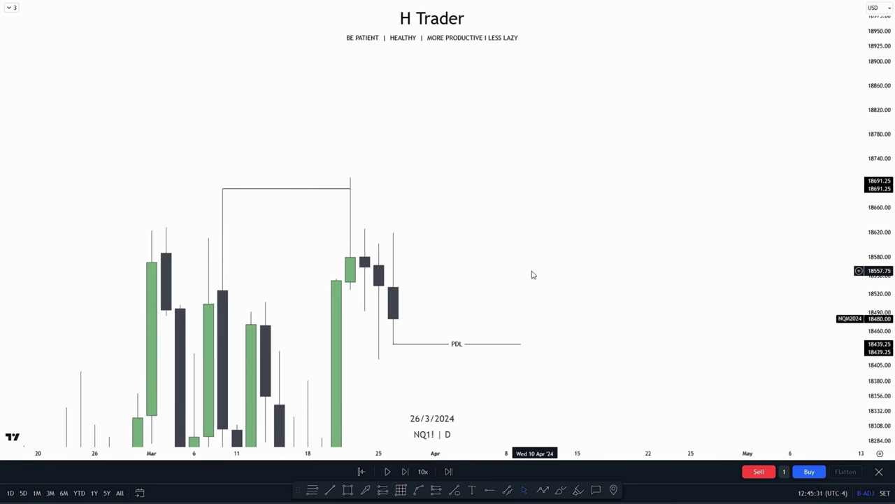
Draw a trend line on the 26 March daily chart from the 22 March candle's low at 18492.00 to the 25 March candle
left_click_drag(881, 242, 880, 329)
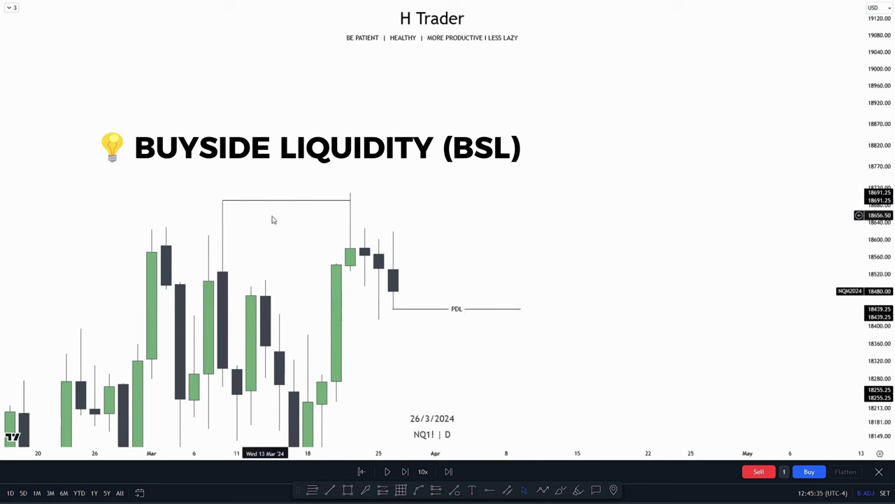
left_click_drag(879, 322, 871, 245)
left_click_drag(619, 240, 626, 216)
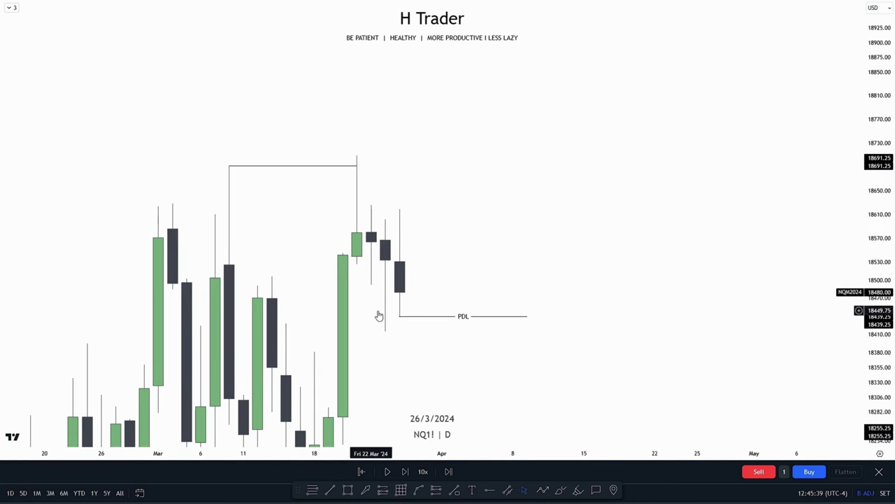
left_click_drag(478, 257, 408, 258)
left_click(331, 491)
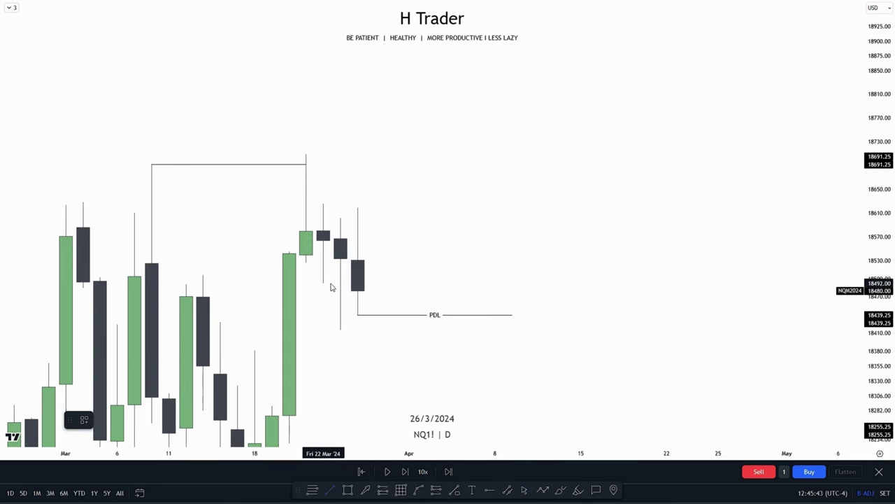
left_click(338, 292)
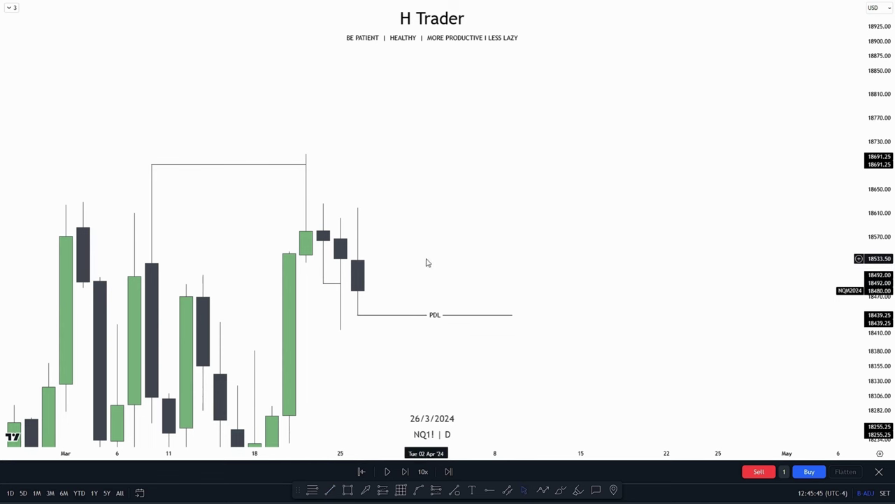
Move both ends of the short line so it runs from the 25 March candle's high at 18601.25 to the 26 March candle
left_click(341, 283)
left_click_drag(341, 284, 340, 218)
mouse_move(323, 283)
left_mouse_down()
mouse_move(341, 218)
mouse_move(358, 218)
left_mouse_up()
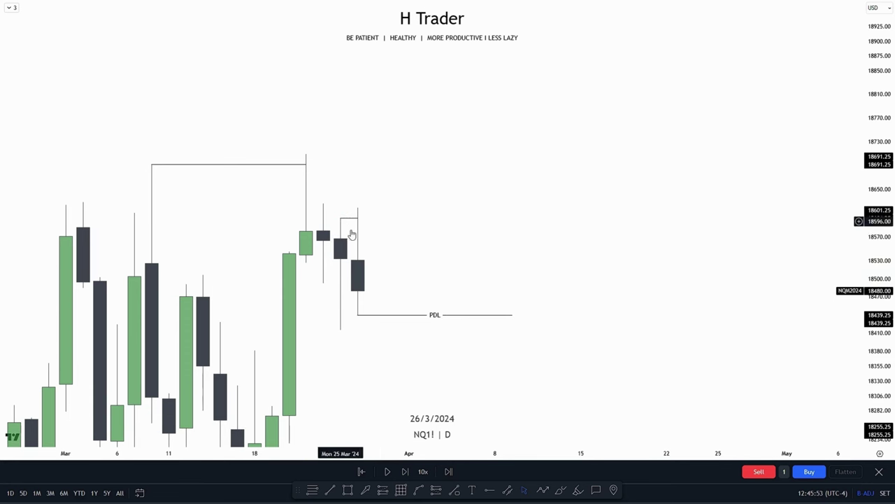
left_click_drag(389, 251, 389, 229)
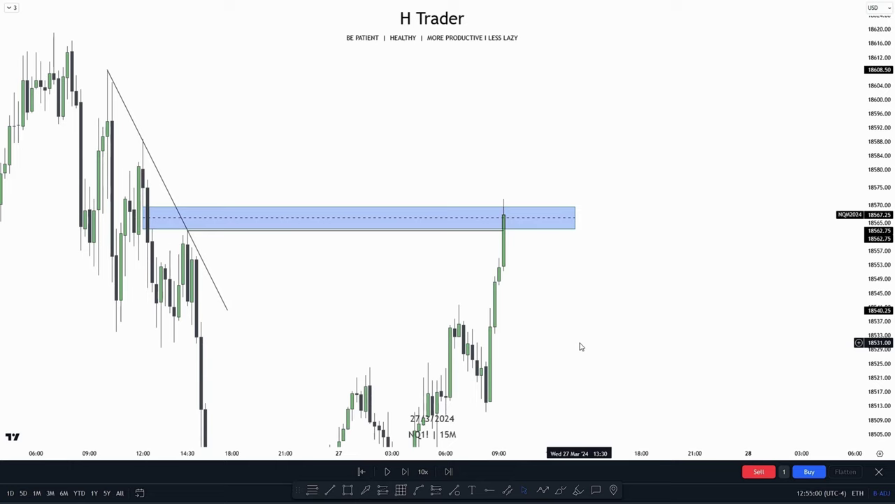
Examine the descending trend line, the blue gap zone and the previous day's low on the 27 March 15-minute chart
left_click_drag(575, 332, 507, 270)
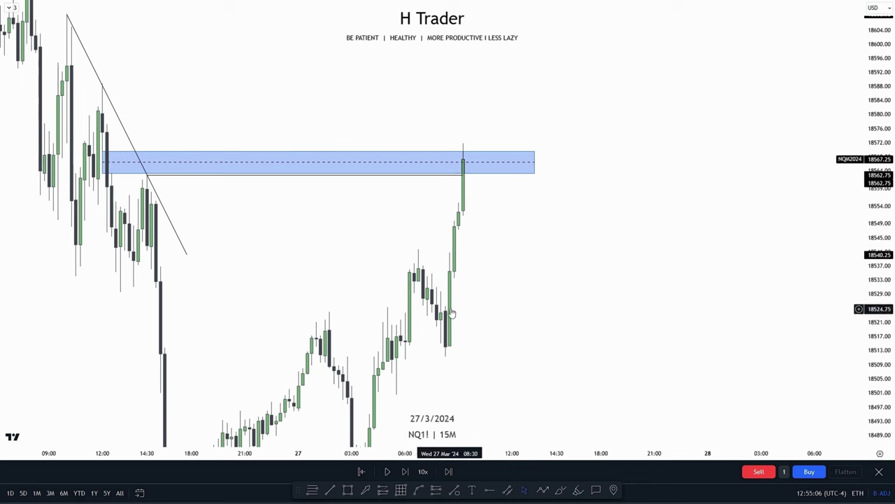
left_click_drag(879, 119, 879, 309)
left_click_drag(646, 356, 637, 254)
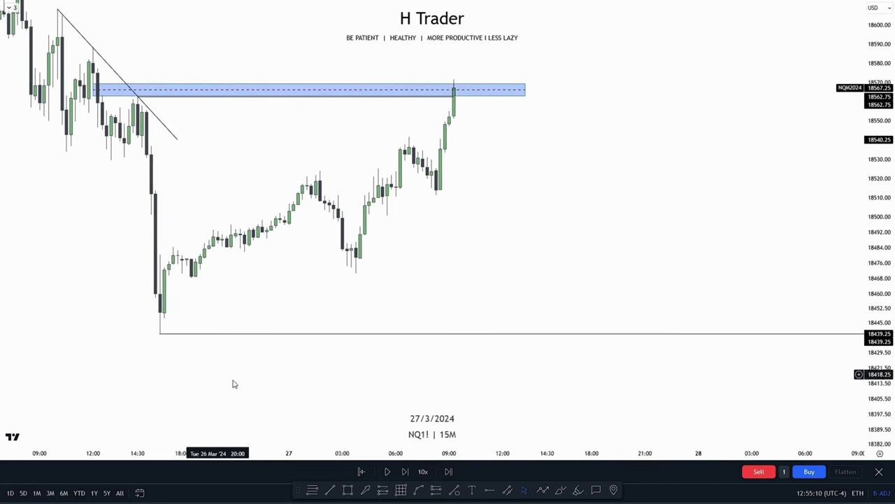
left_click_drag(542, 264, 512, 327)
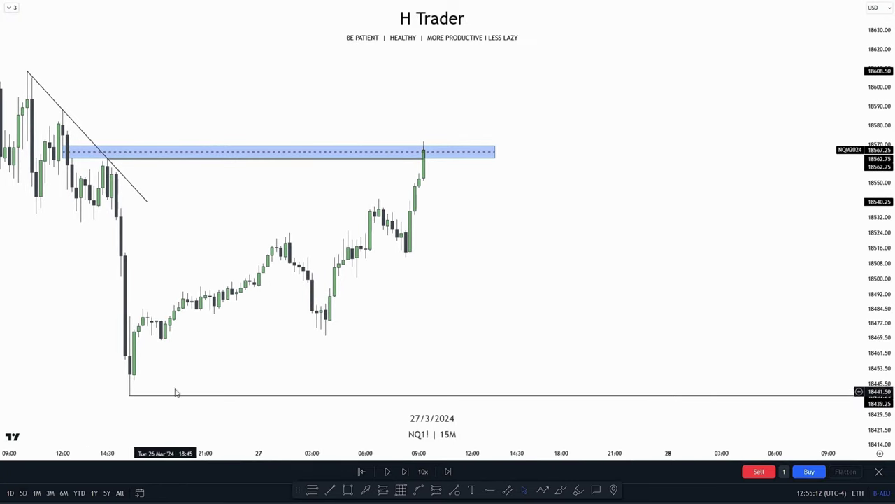
left_click_drag(509, 229, 580, 326)
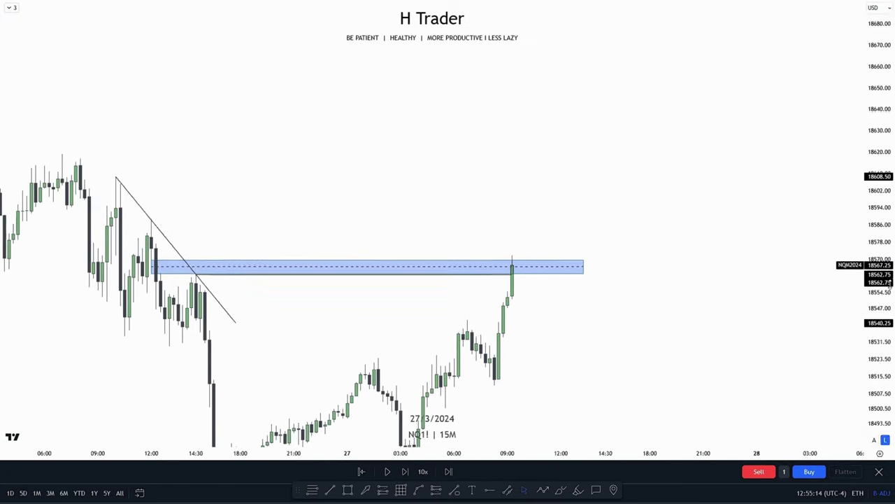
left_click_drag(255, 193, 318, 179)
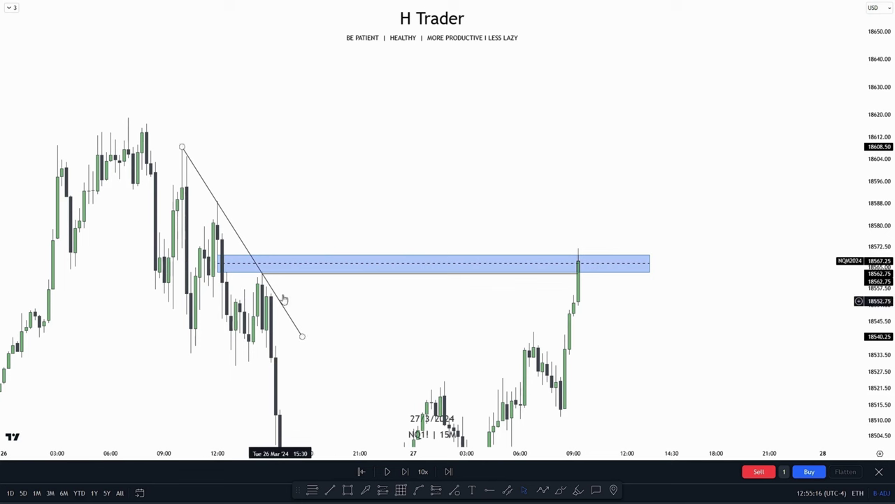
left_click_drag(397, 326, 411, 289)
scroll(413, 288, "up", 1)
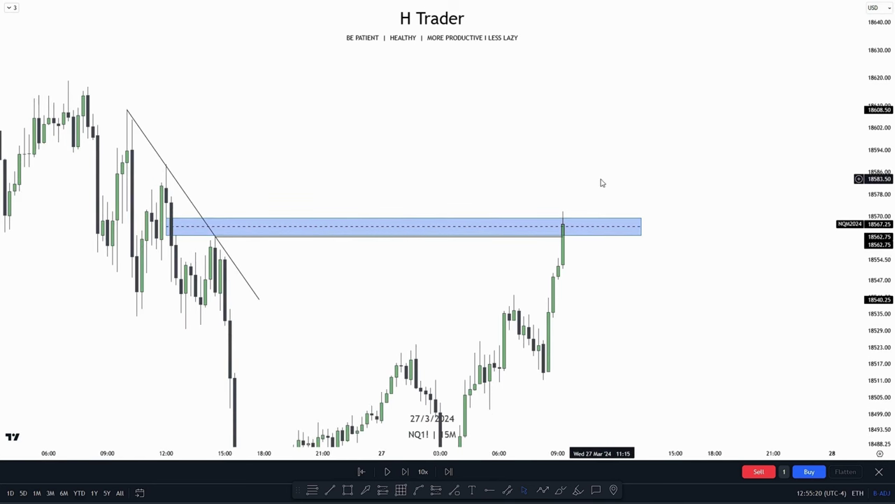
left_click_drag(674, 203, 631, 198)
left_click(163, 229)
left_click(648, 232)
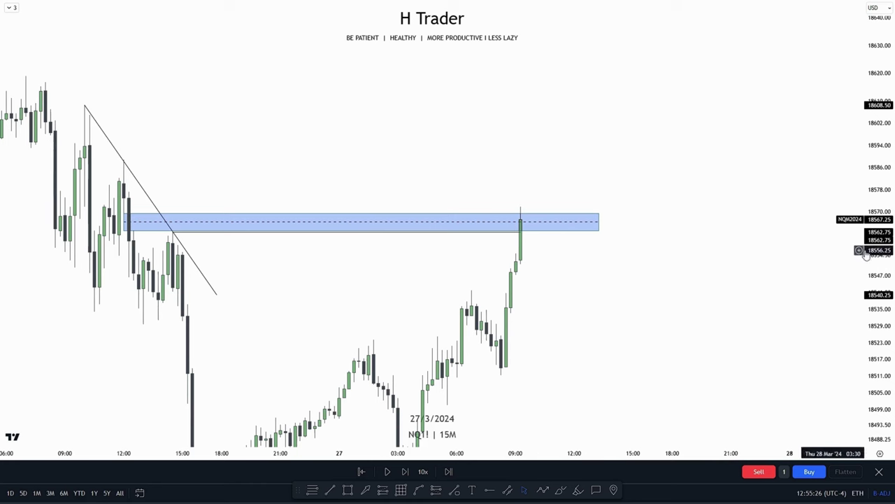
left_click_drag(868, 252, 868, 228)
left_click_drag(681, 288, 659, 281)
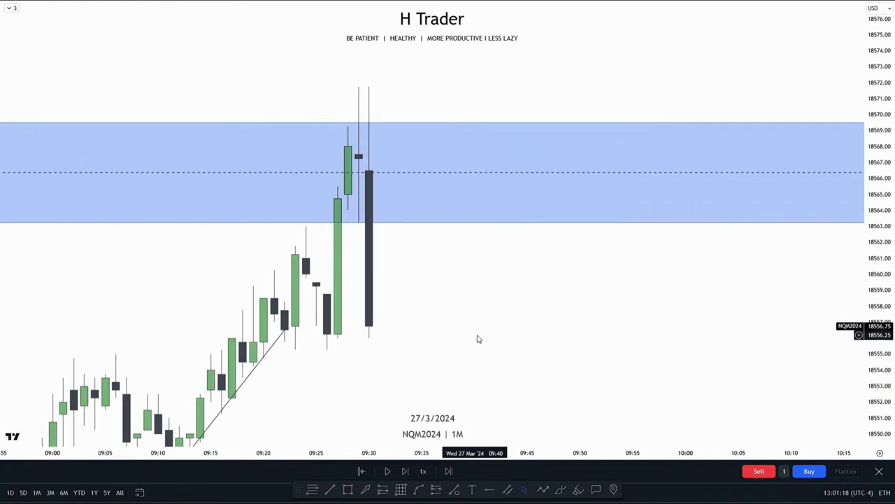
Draw a red rectangle on the 1-minute chart between the 09:26 candle's high and the 09:28 candle's low, extended to 10:00
left_click_drag(470, 325, 480, 379)
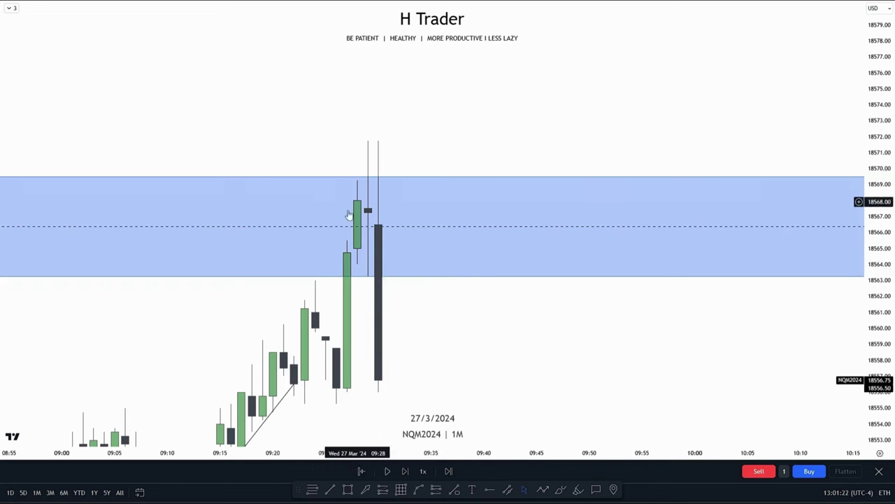
left_click_drag(431, 300, 413, 231)
left_click_drag(356, 222, 330, 244)
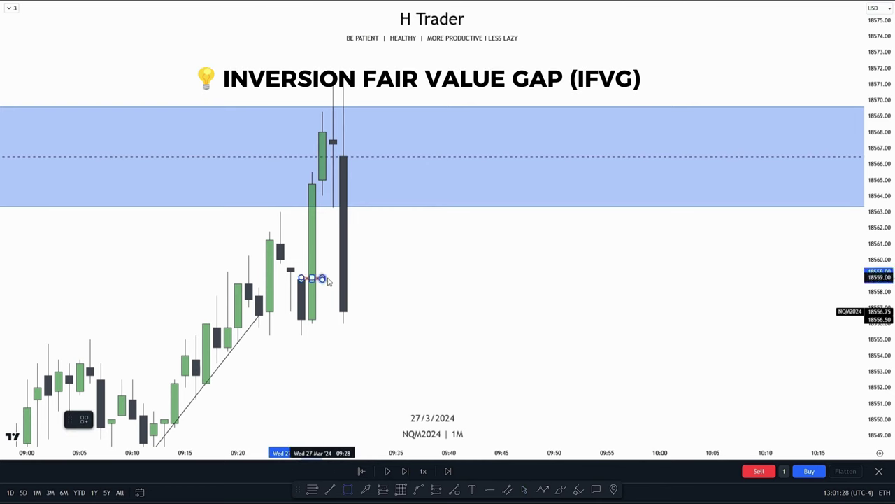
left_click_drag(327, 282, 660, 197)
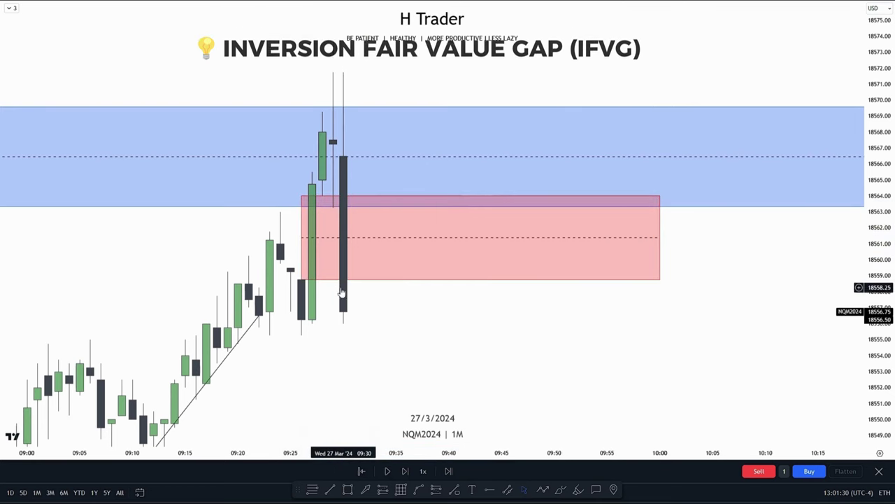
Play the bar replay forward to the 09:31 candle on the 1-minute chart and pause it
left_click_drag(431, 341, 466, 255)
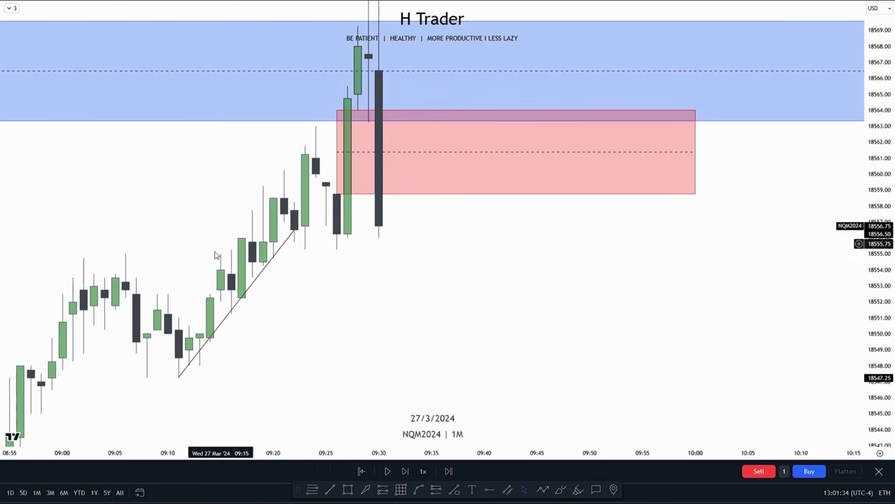
left_click_drag(454, 293, 397, 338)
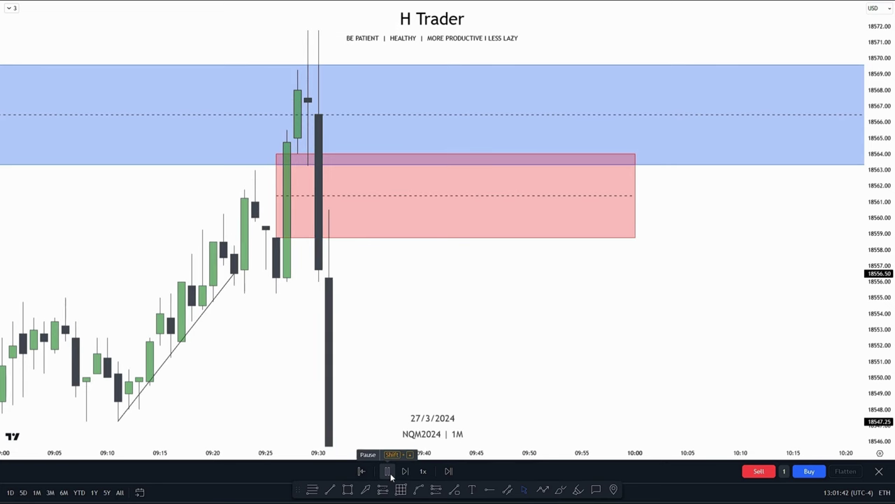
left_click_drag(403, 325, 366, 385)
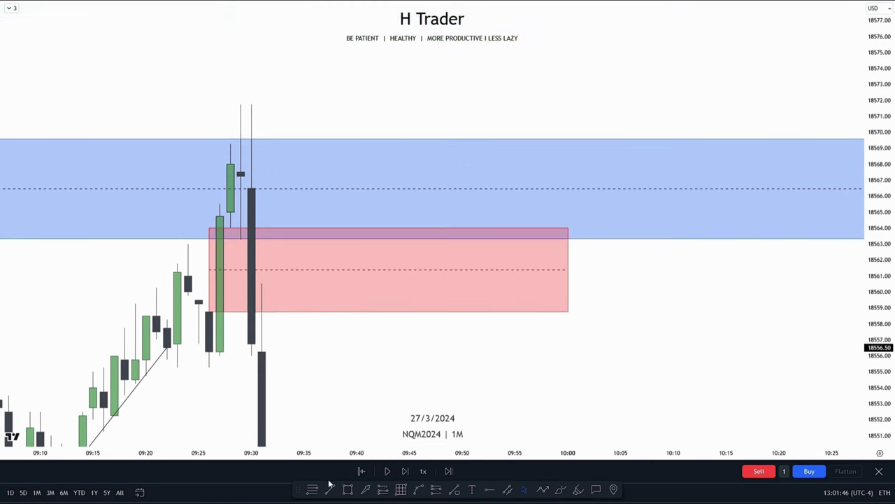
Try marking the gap between 18563.25 and 18560.50 with a red rectangle from 09:29 to 09:51, and delete it
left_click(263, 284)
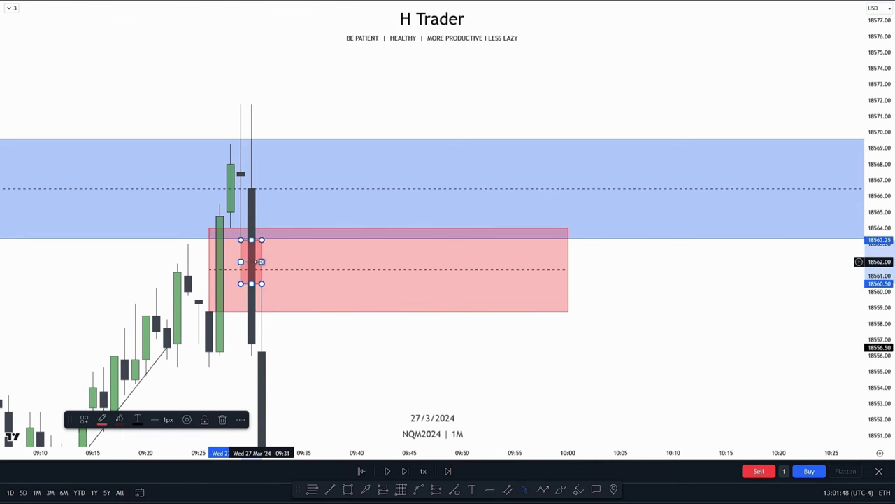
left_click_drag(263, 262, 474, 263)
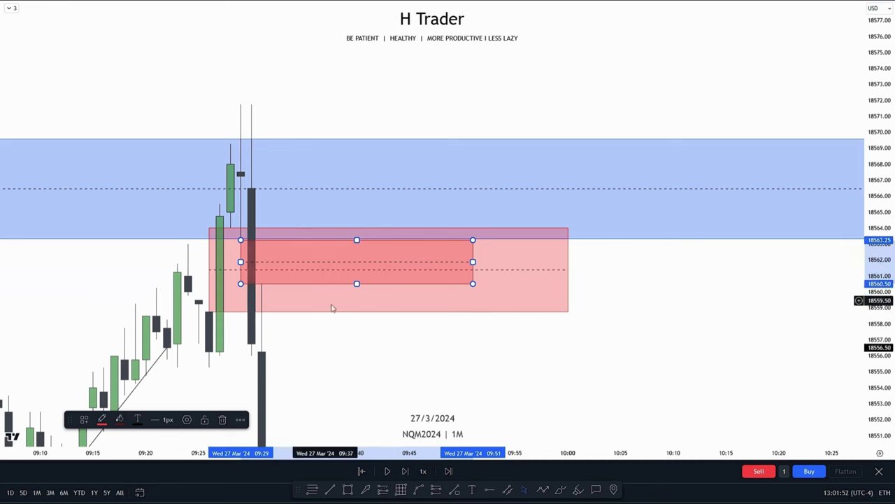
key("Delete")
Examine the 1-minute candles up to 09:31 around the red rectangle, the blue gap zone and the short rising trend line
left_click_drag(879, 340, 879, 374)
left_click_drag(486, 349, 555, 268)
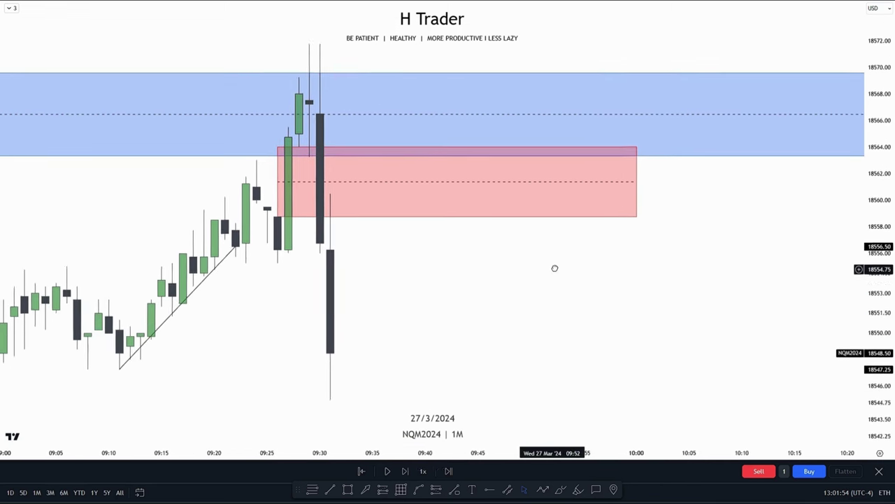
left_click_drag(879, 315, 879, 290)
left_click_drag(630, 291, 693, 270)
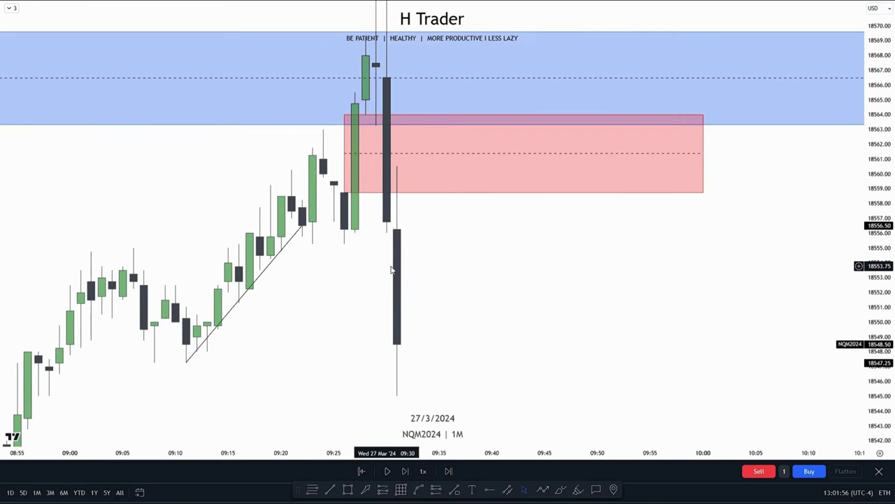
left_click_drag(494, 298, 461, 316)
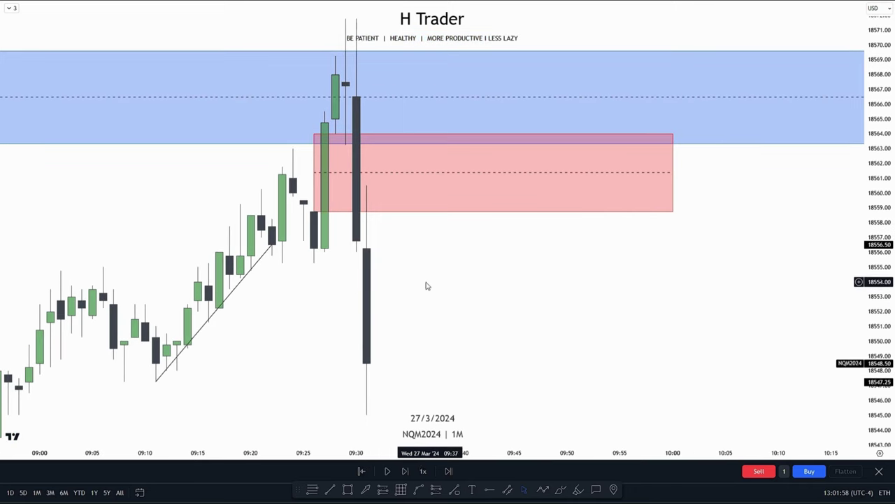
left_click_drag(427, 283, 418, 314)
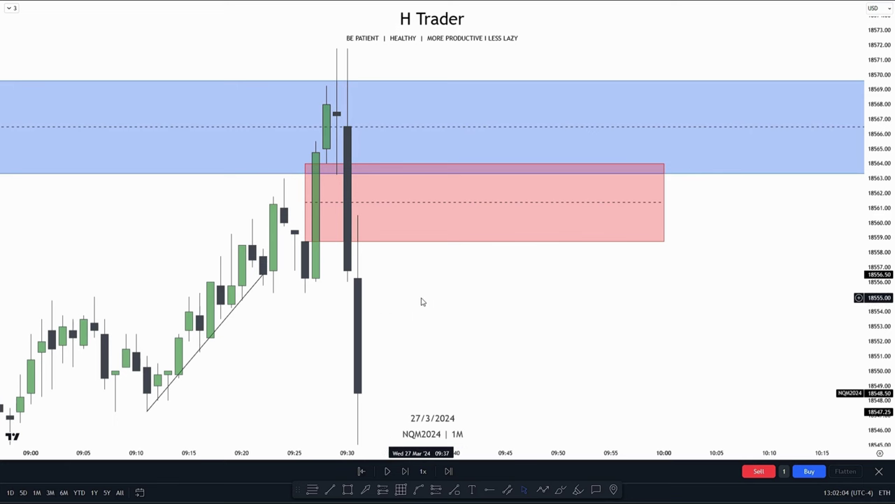
left_click_drag(408, 299, 418, 231)
left_click_drag(860, 218, 832, 262)
left_click_drag(878, 237, 841, 304)
scroll(581, 343, "down", 2)
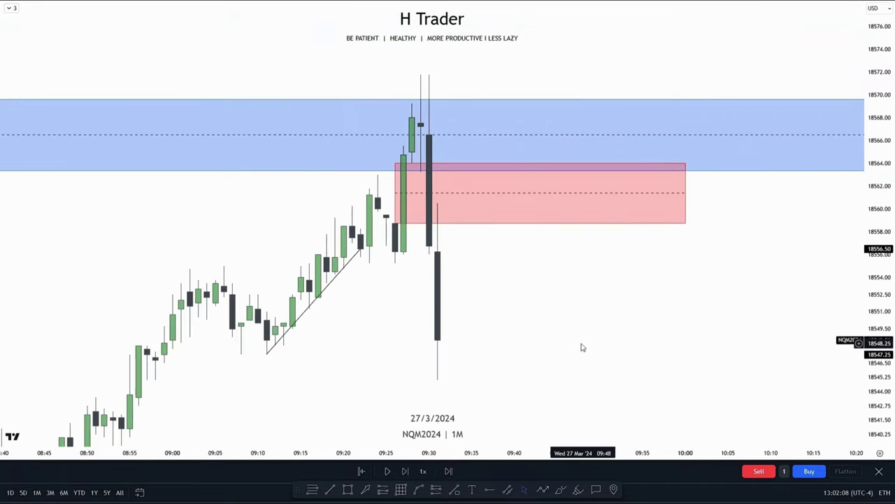
Compare the 27 March price action with the marked 26 March low on the 1-minute chart
left_click_drag(582, 347, 591, 303)
scroll(591, 304, "down", 3)
left_click_drag(875, 235, 871, 330)
left_click_drag(721, 329, 562, 295)
left_click_drag(879, 245, 873, 389)
scroll(669, 377, "down", 10)
left_click_drag(660, 370, 658, 368)
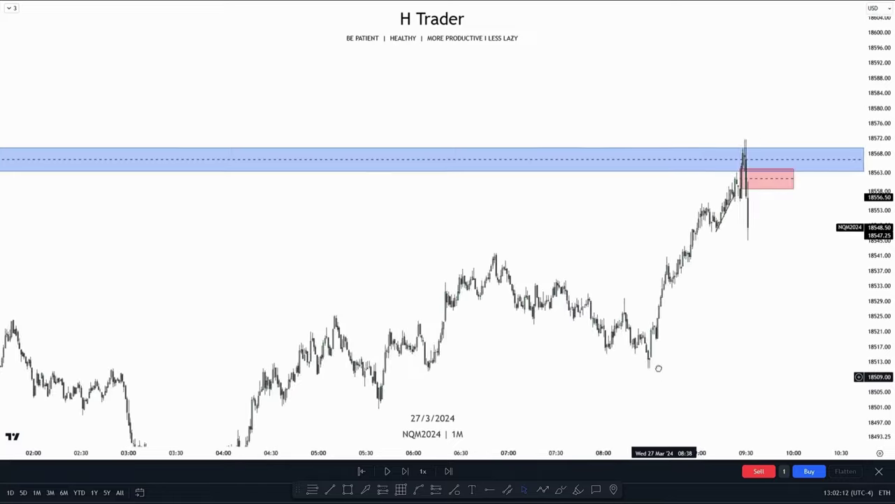
scroll(658, 368, "down", 10)
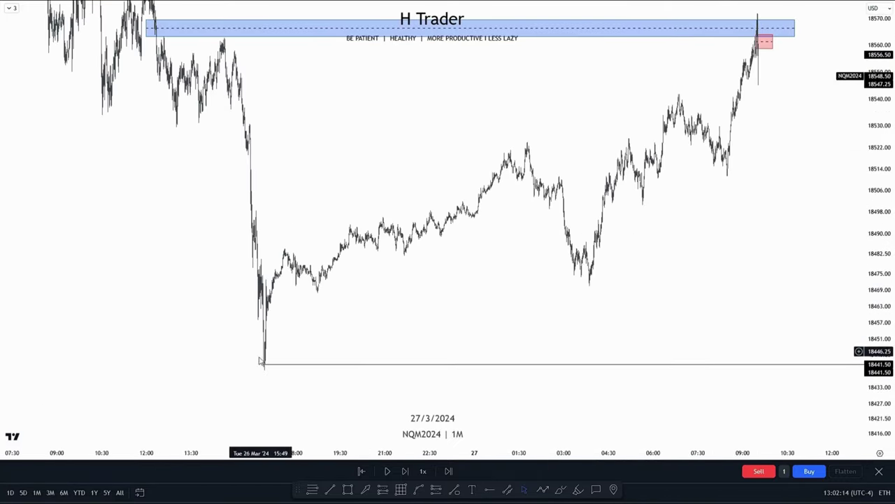
scroll(634, 287, "up", 8)
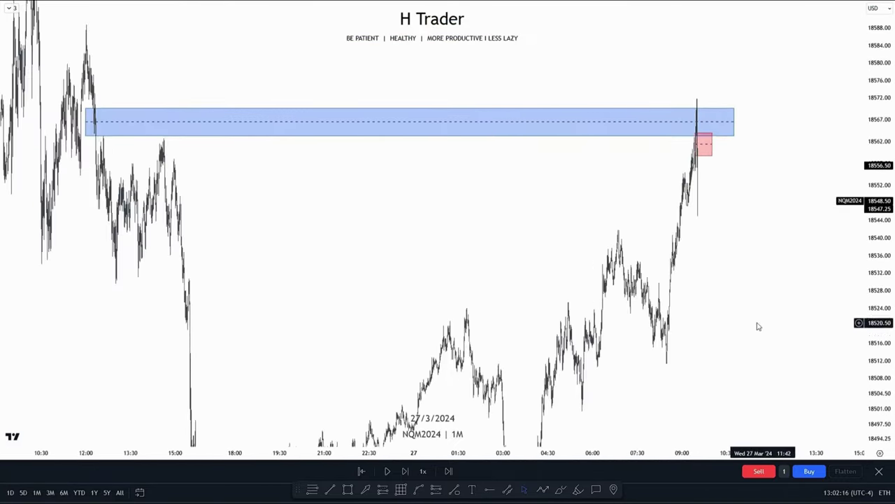
Set the replay speed to 10x, play the 1-minute chart forward past the 10:00 candle and pause it
scroll(714, 339, "up", 5)
left_click(423, 471)
left_click(428, 379)
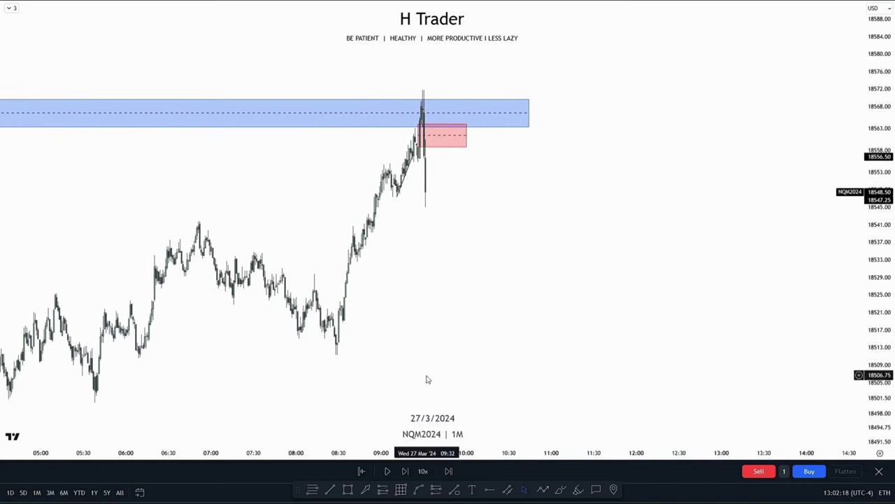
left_click(387, 471)
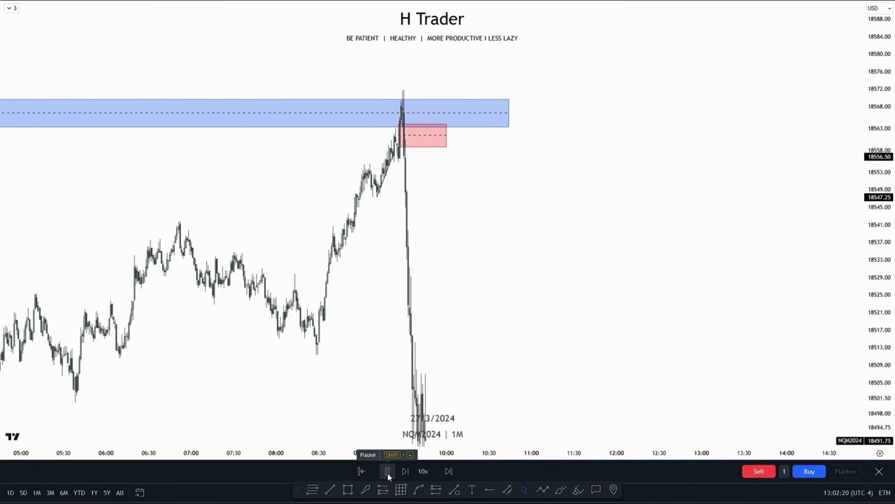
left_click_drag(508, 374, 488, 110)
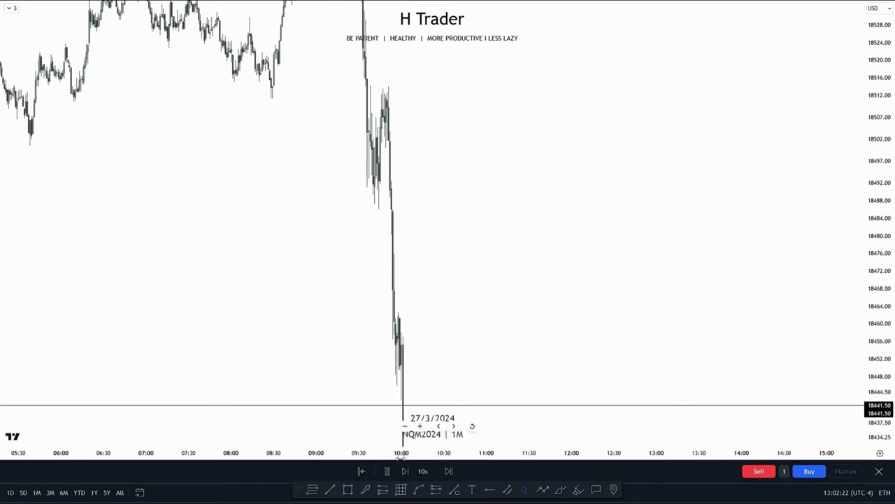
left_click(388, 470)
left_click(404, 470)
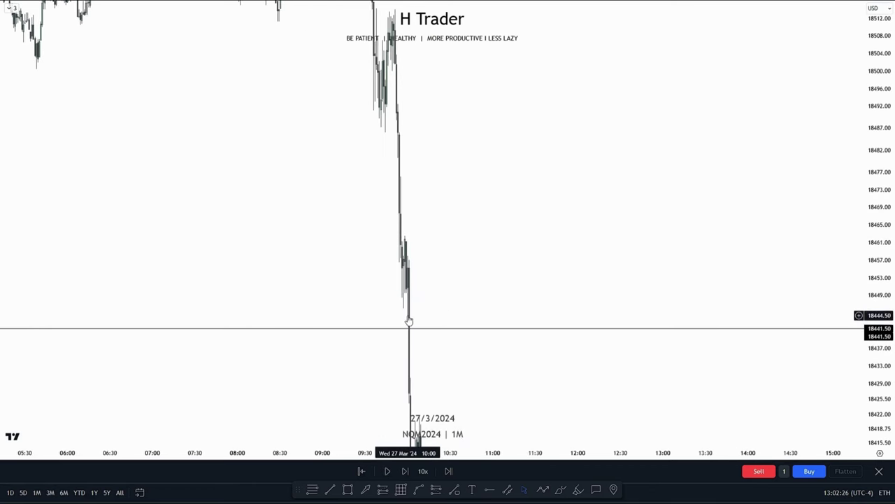
Review the replayed move on the 1-minute chart between the line at 18441.50 and the red rectangle
left_click_drag(435, 294, 519, 251)
left_click_drag(613, 150, 613, 354)
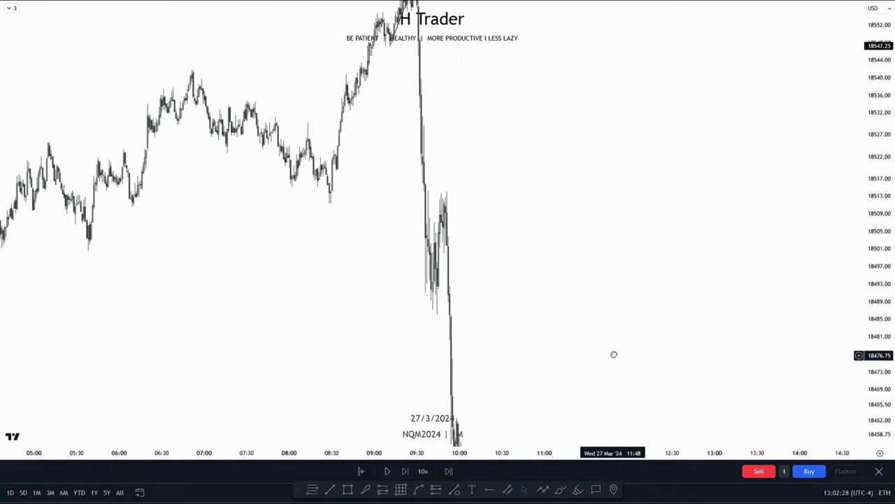
left_click_drag(654, 208, 736, 376)
scroll(668, 315, "up", 5)
left_click_drag(635, 311, 762, 347)
scroll(748, 295, "up", 5)
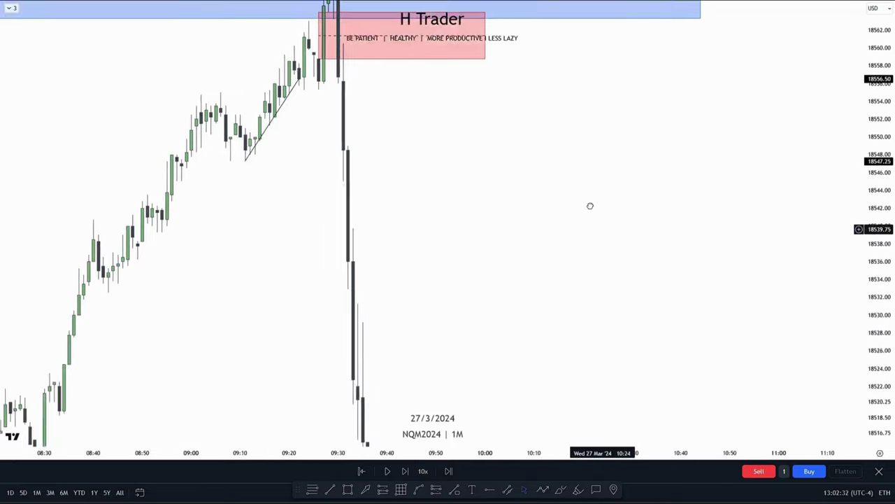
Draw a horizontal line from the 25 March low at 18415.75 across to the 27 March price action
scroll(720, 340, "down", 10)
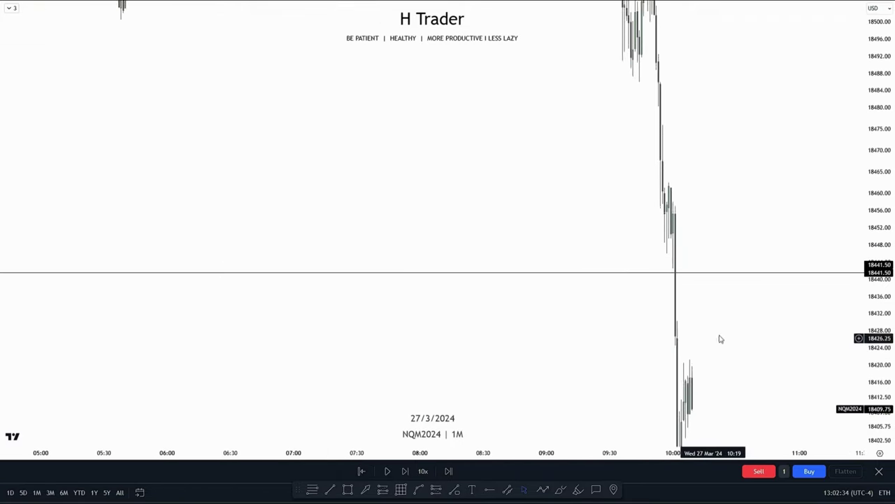
scroll(688, 380, "down", 5)
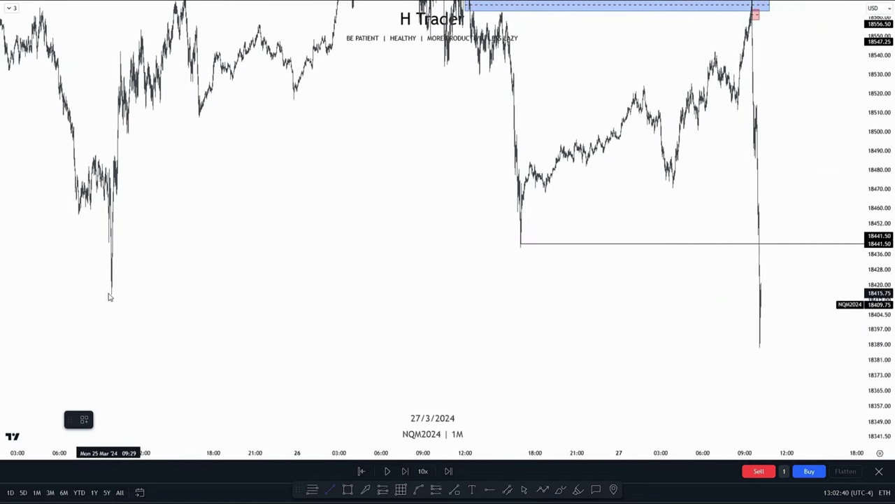
left_click_drag(111, 295, 793, 294)
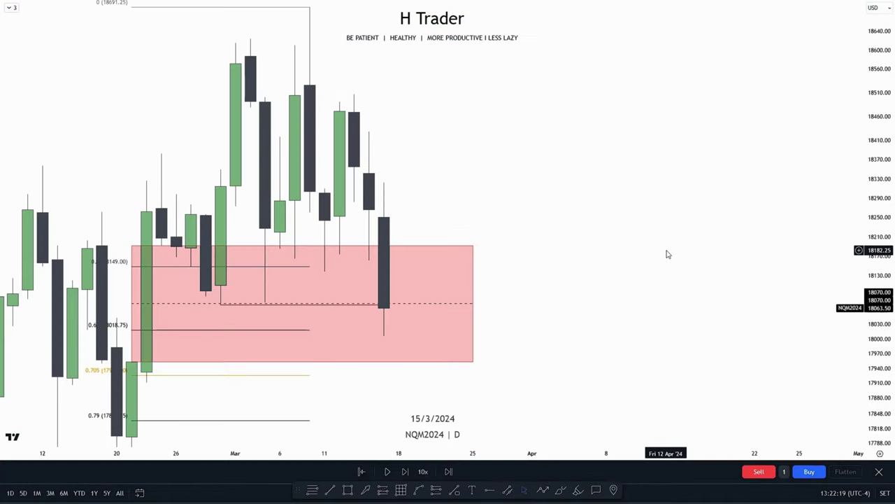
Try a short line from the 14 March daily candle's low at 18161.25 to the 15 March candle, and delete it
left_click_drag(878, 327, 879, 312)
left_click_drag(688, 319, 674, 312)
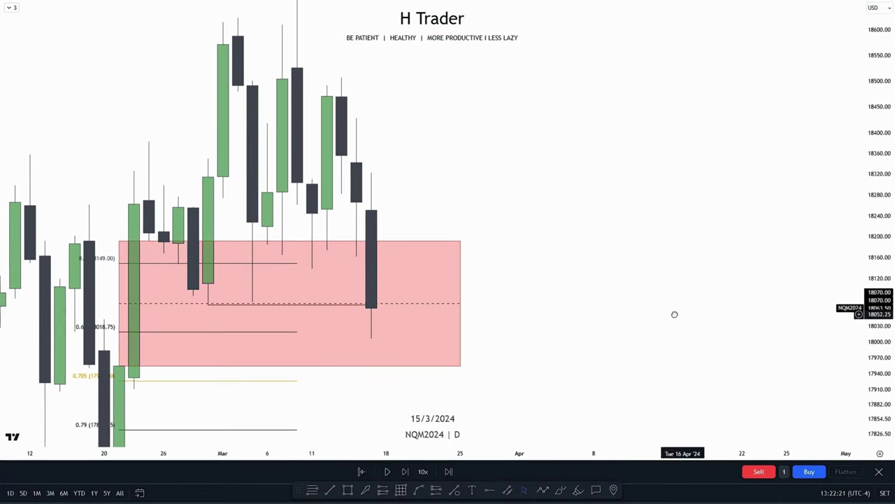
left_click(369, 258)
left_click(680, 271)
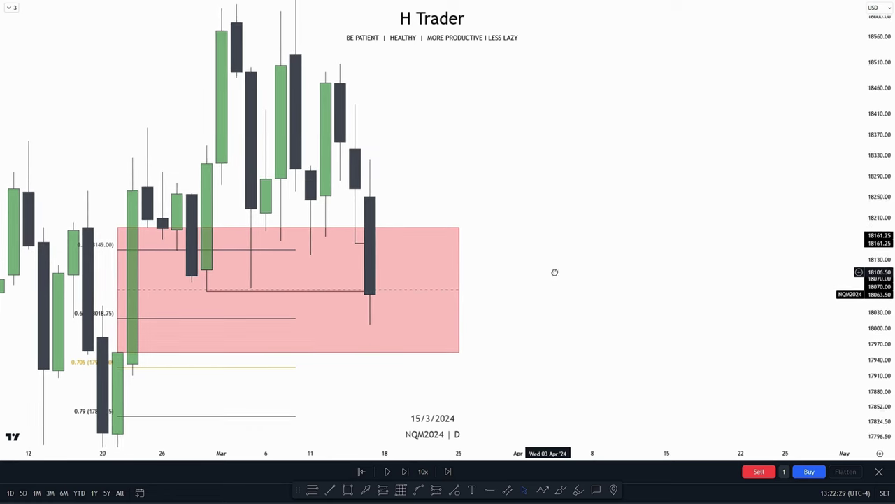
left_click(364, 244)
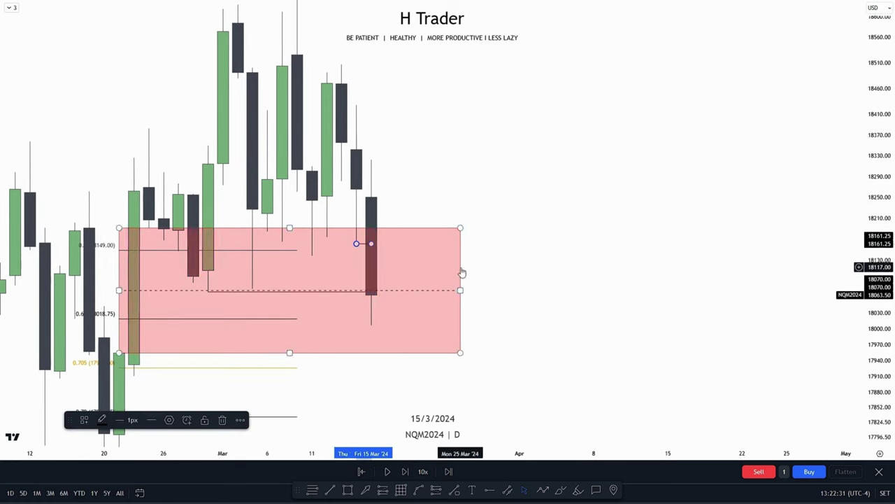
key("Delete")
Examine the daily candles up to 15 March against the red zone and the Fibonacci retracement levels
left_click_drag(549, 299, 576, 280)
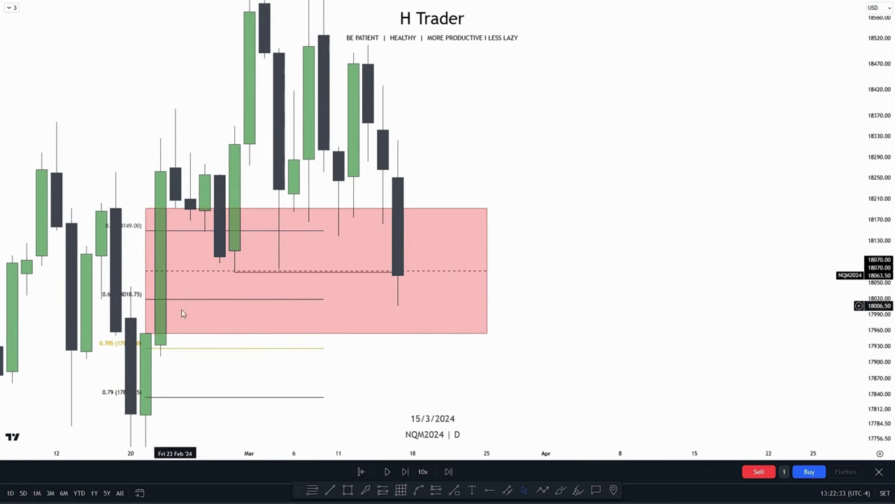
left_click_drag(558, 320, 608, 306)
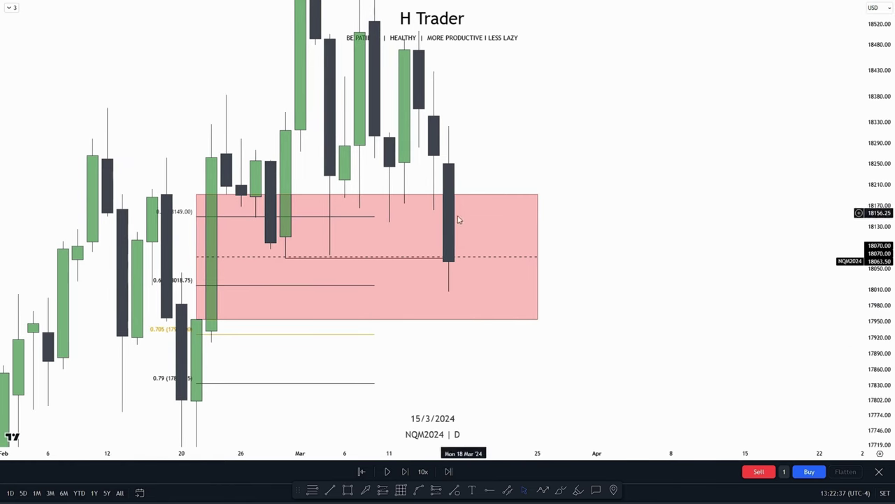
left_click_drag(589, 352, 610, 297)
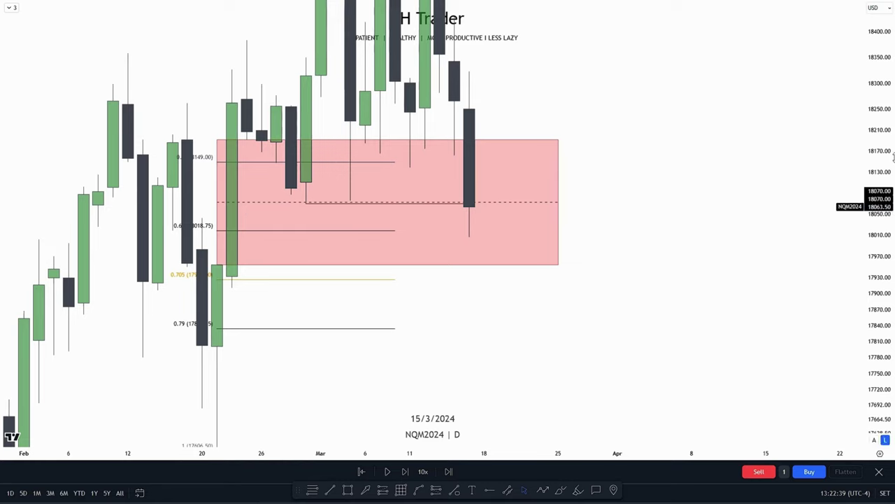
left_click_drag(893, 158, 890, 281)
left_click_drag(704, 281, 652, 366)
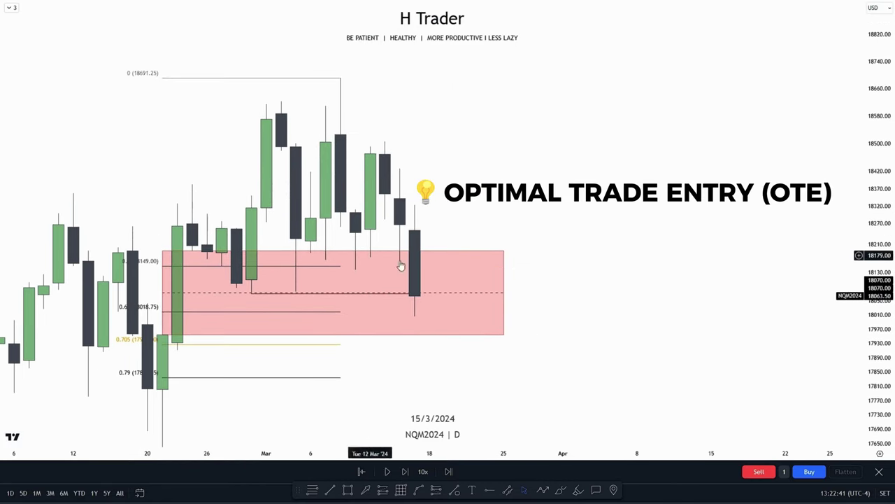
left_click_drag(875, 287, 742, 157)
left_click_drag(685, 259, 700, 207)
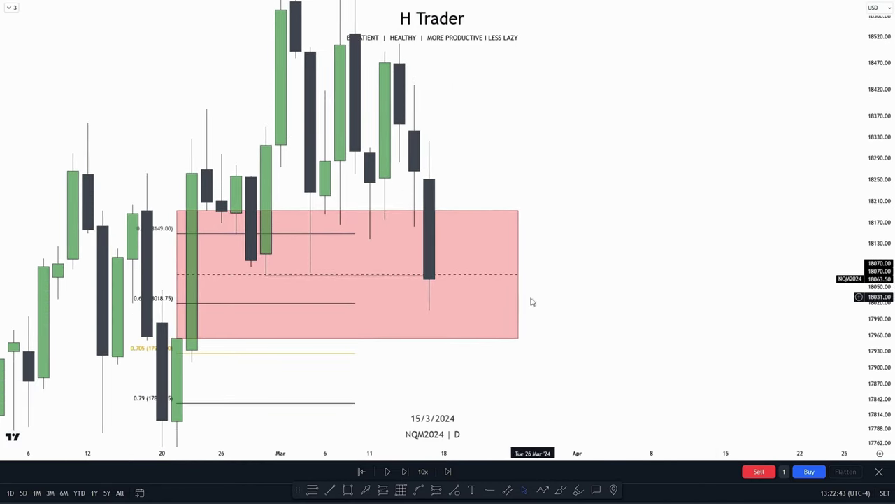
Draw a horizontal line from the 15 March daily candle's high at 18322.75 to about 21 March
left_click_drag(581, 270, 538, 304)
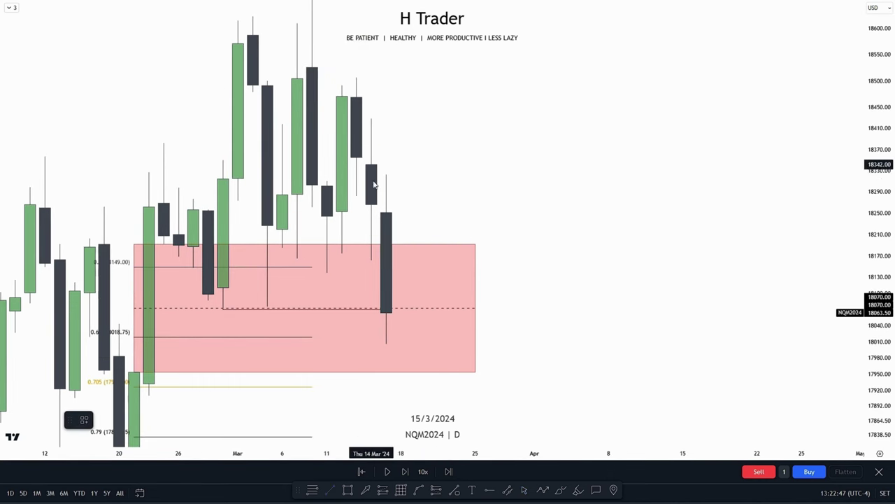
left_click_drag(586, 248, 608, 211)
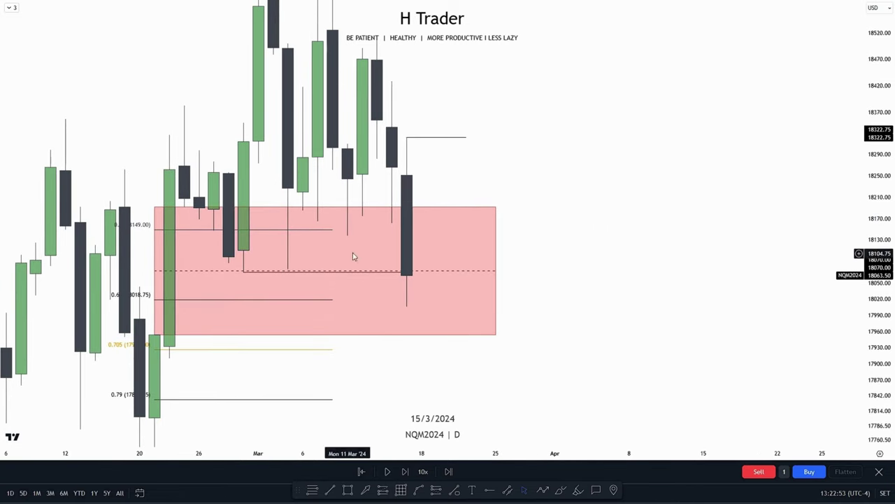
left_click_drag(575, 254, 529, 297)
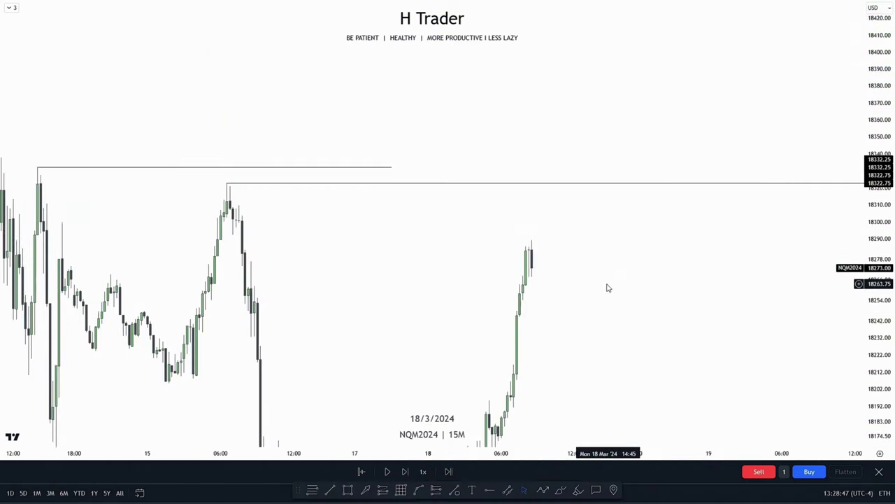
Examine the 18 March price action on the 15-minute chart relative to the highs marked at 18332.25 and 18322.75
left_click_drag(608, 286, 664, 214)
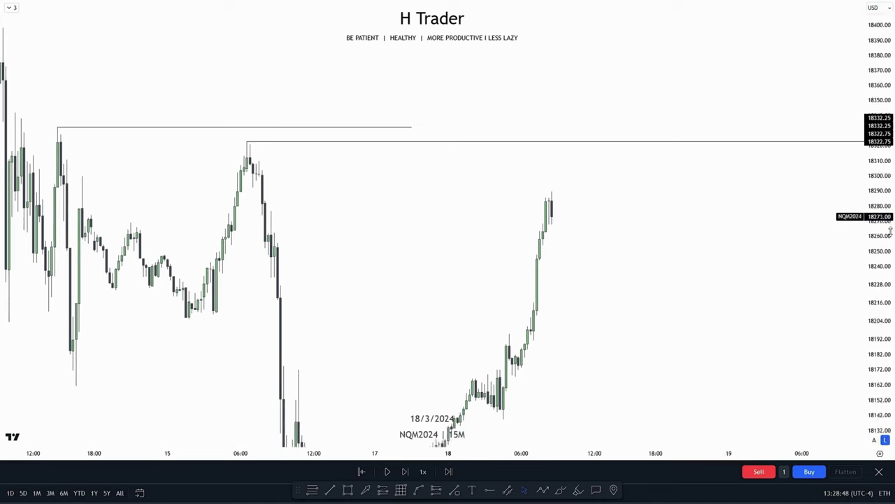
left_click_drag(890, 231, 883, 313)
left_click_drag(645, 373, 646, 331)
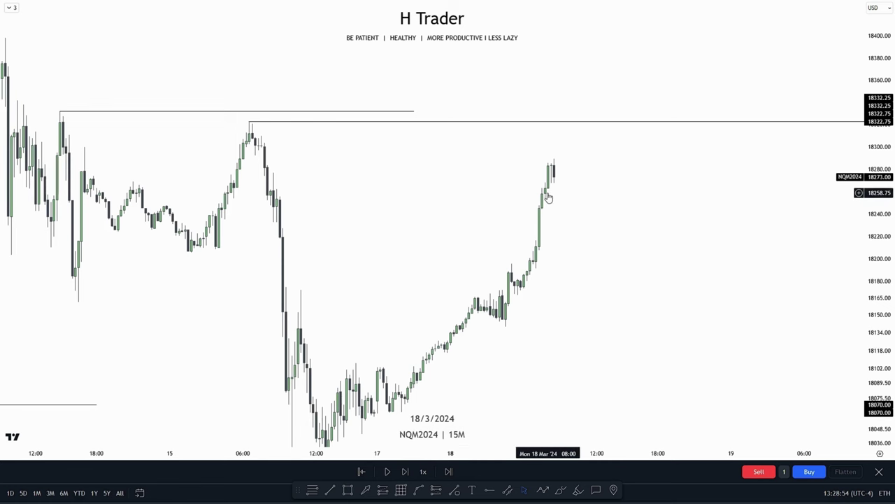
left_click_drag(614, 238, 588, 259)
left_click_drag(885, 308, 883, 263)
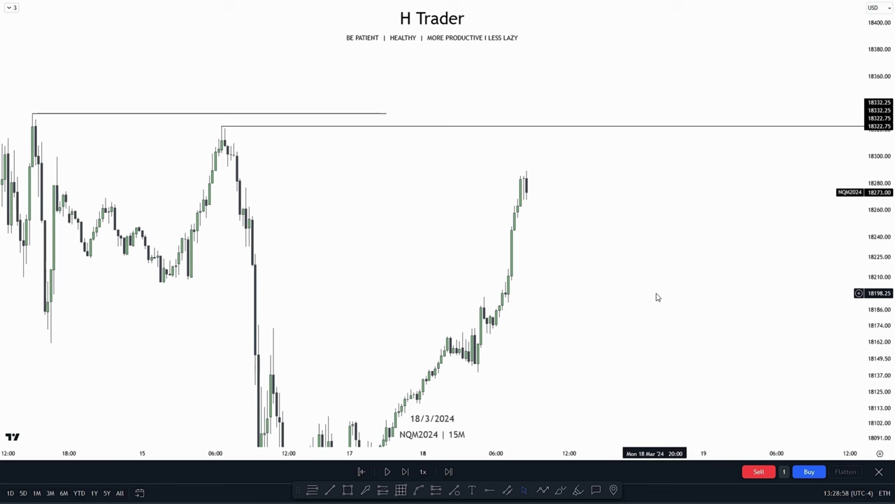
left_click_drag(590, 295, 547, 296)
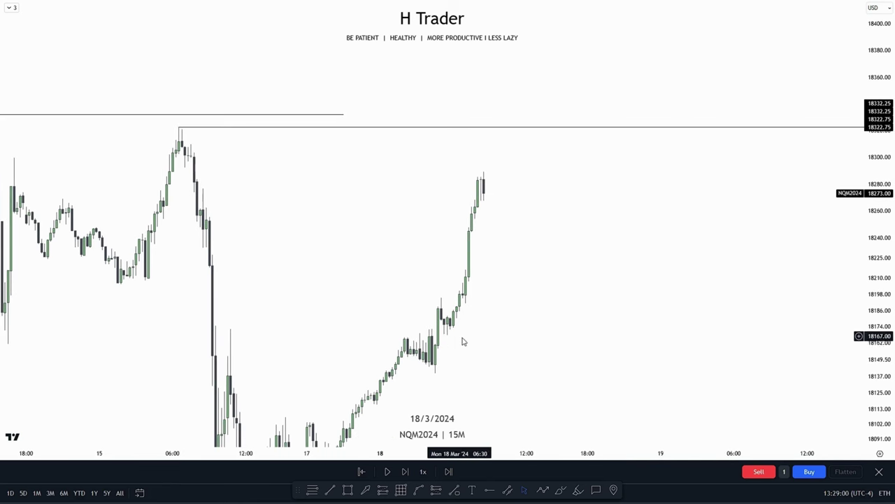
left_click_drag(497, 337, 486, 340)
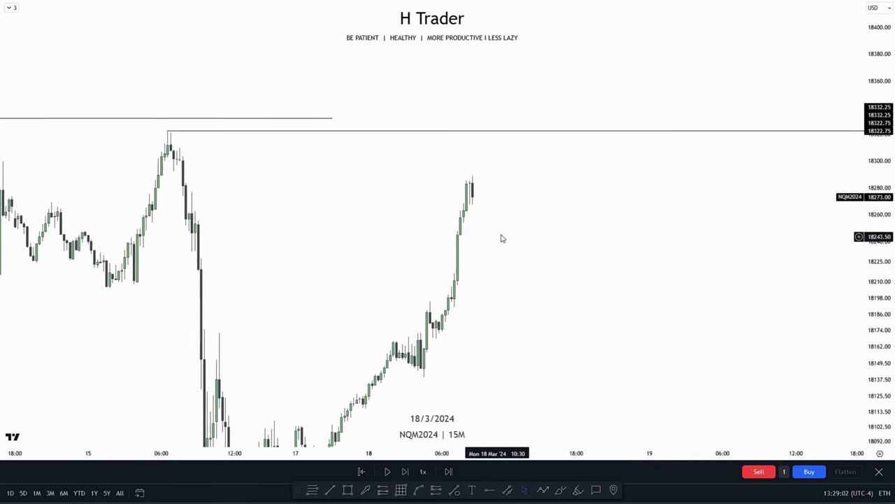
Draw a horizontal line from the 07:45 candle's high at 18268.25 to about 11:30 on the 18 March 15-minute chart
left_click_drag(382, 280, 477, 253)
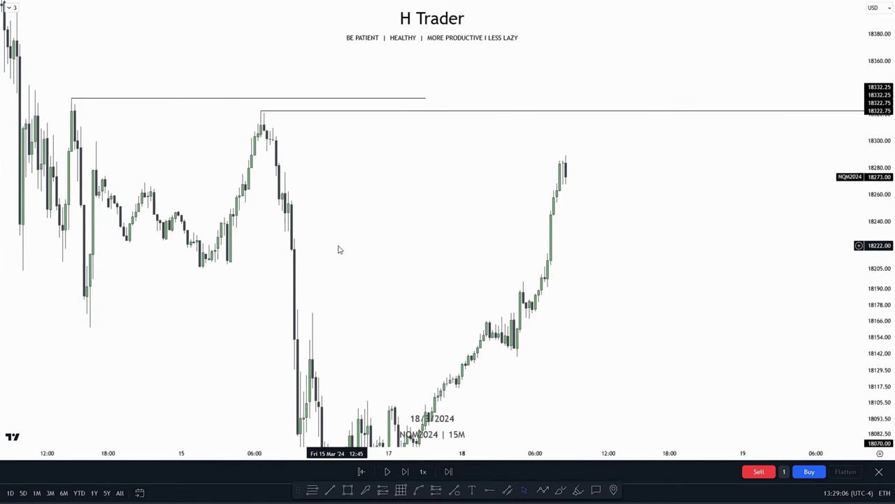
left_click_drag(400, 230, 426, 315)
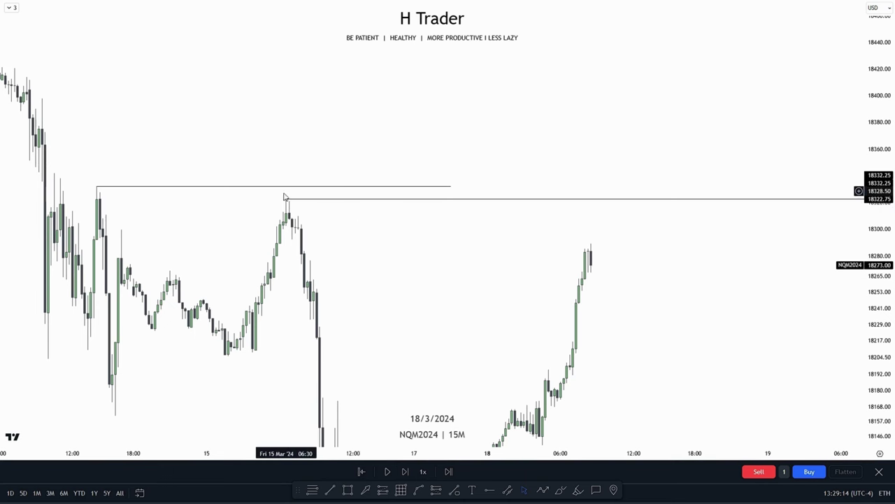
scroll(448, 255, "up", 5)
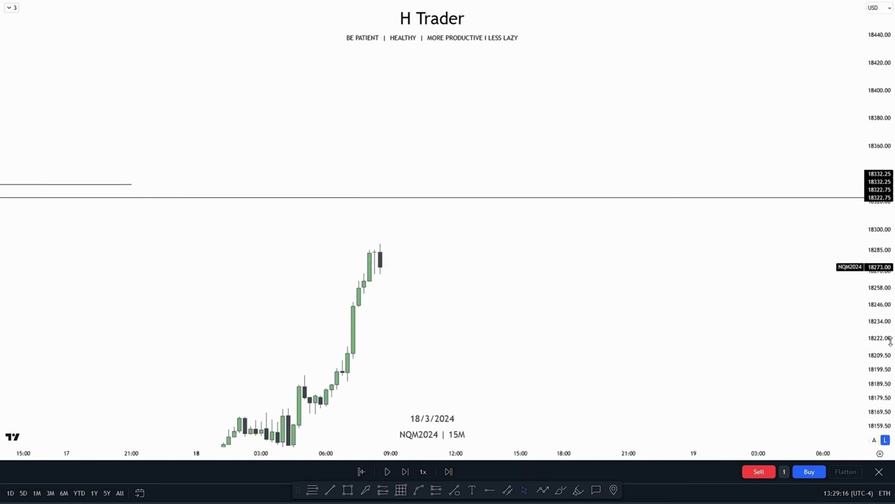
scroll(581, 315, "up", 2)
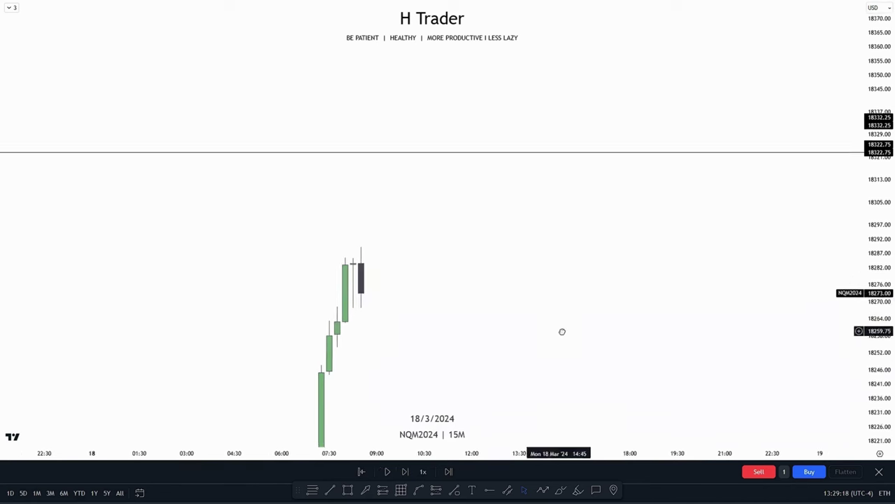
left_click(333, 491)
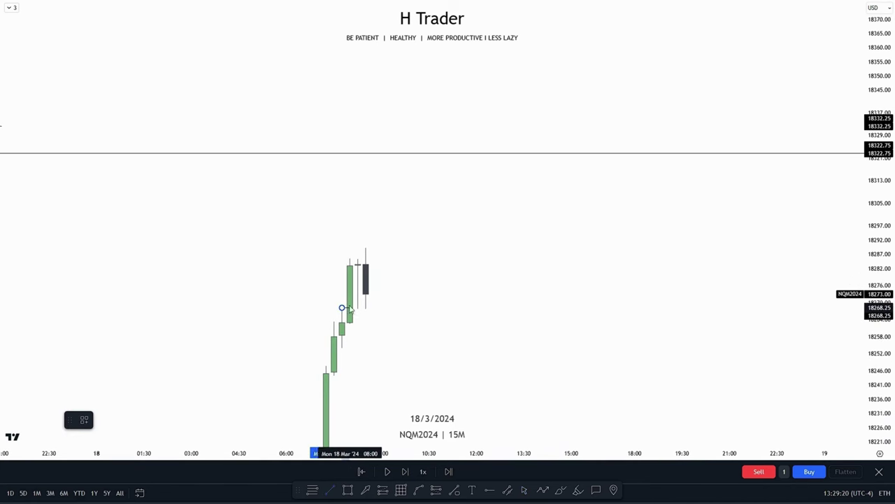
left_click(457, 318)
scroll(397, 275, "up", 1)
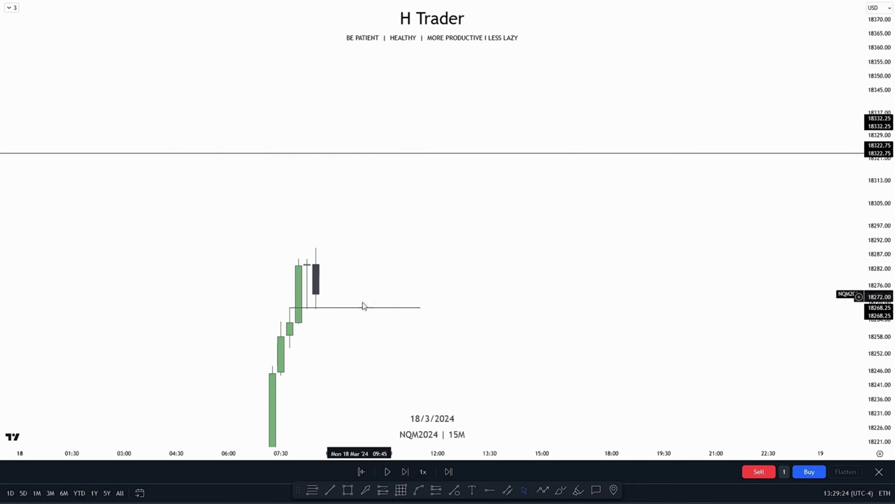
Play the 15-minute replay to the 09:00 candle and draw a short line from the 08:30 high at 18289.25 to that candle
left_click(389, 470)
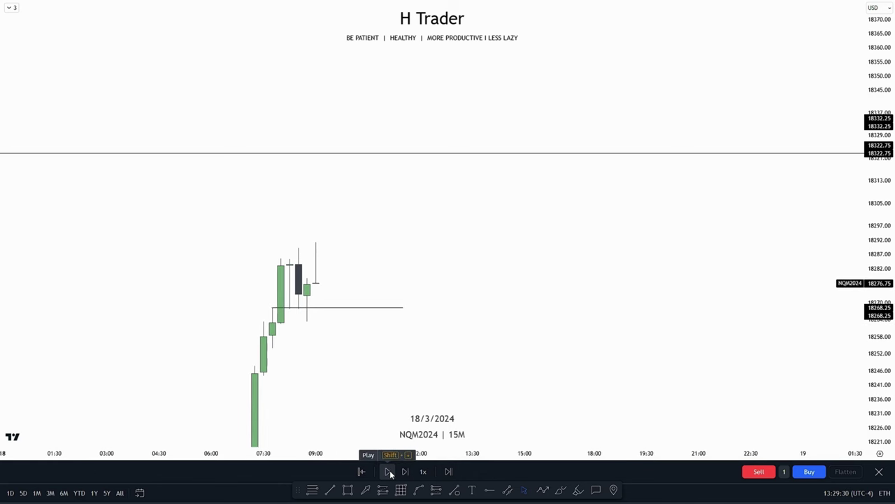
left_click_drag(395, 391, 392, 424)
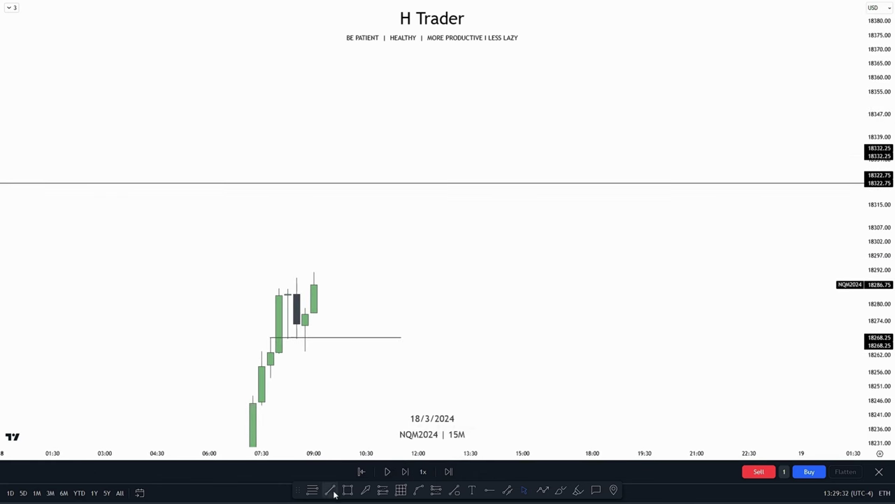
left_click(314, 279)
left_click(358, 308)
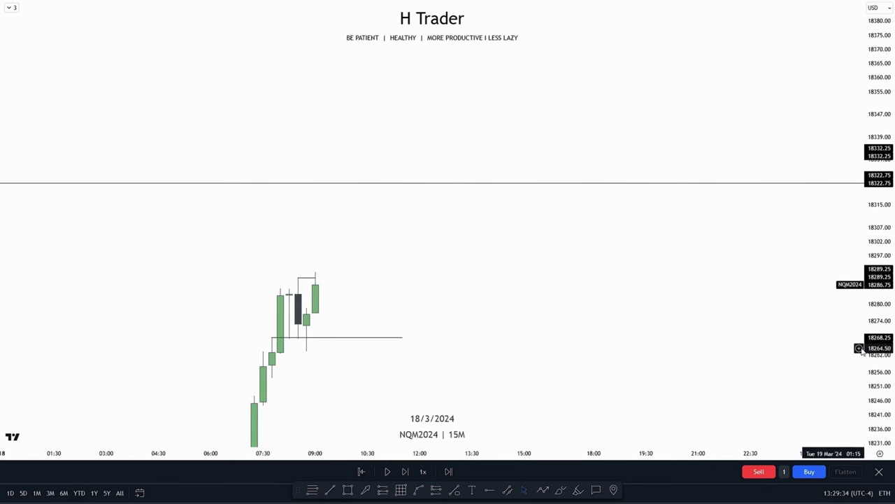
Examine the 15-minute candles up to 09:00 on 18 March relative to the earlier highs at 18332.25 and 18322.75
left_click_drag(878, 350, 878, 287)
left_click_drag(480, 341, 537, 319)
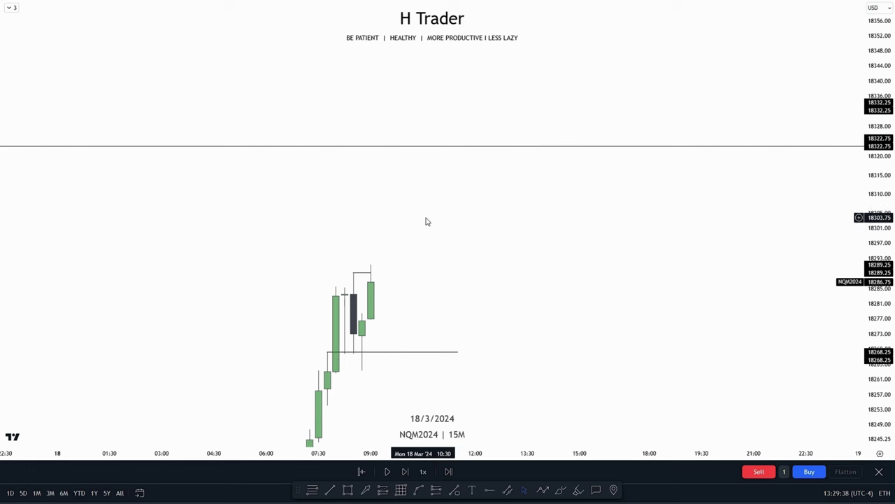
left_click_drag(515, 206, 531, 233)
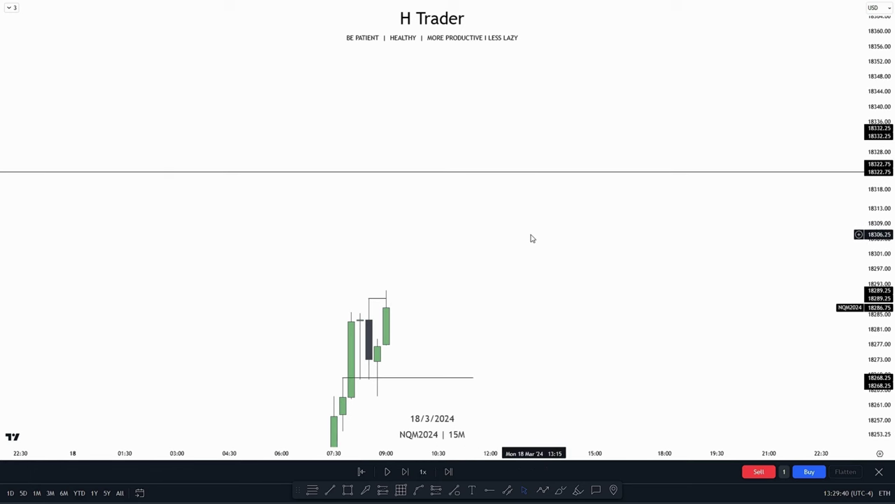
scroll(535, 234, "down", 1)
scroll(570, 234, "down", 4)
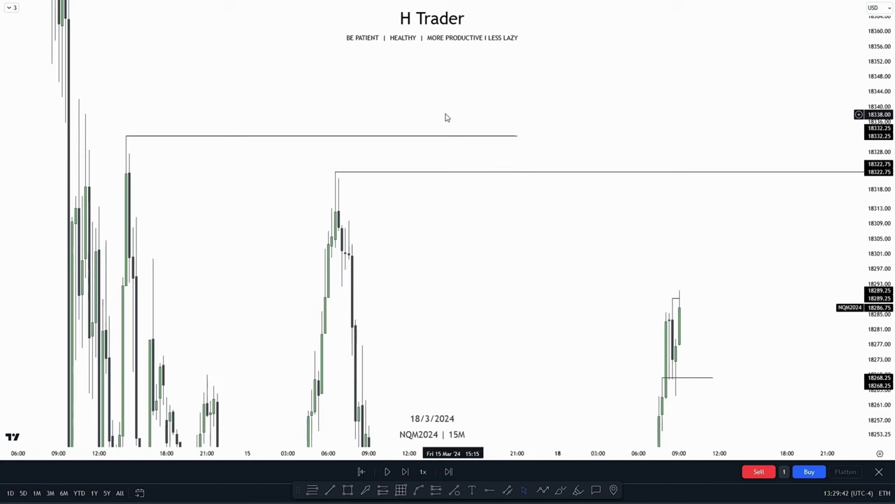
scroll(402, 282, "up", 6)
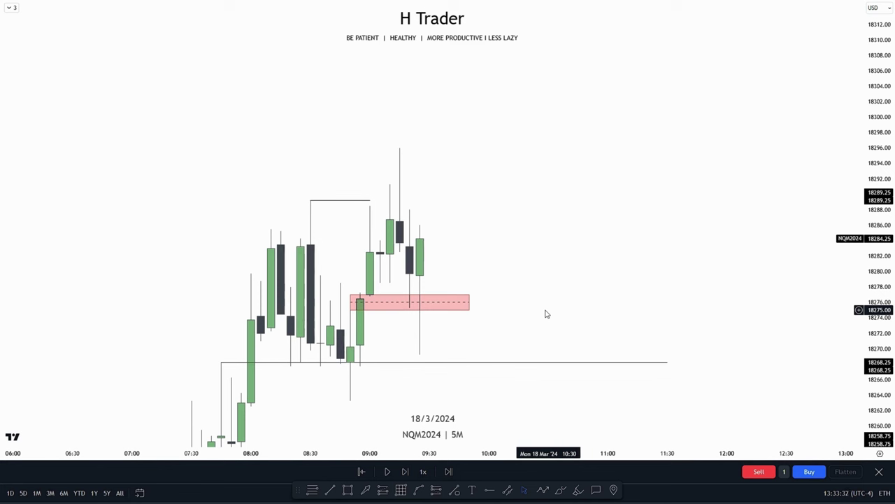
Examine the 5-minute pullback into the red zone around 18276 and the two marked highs above it
left_click_drag(546, 314, 558, 277)
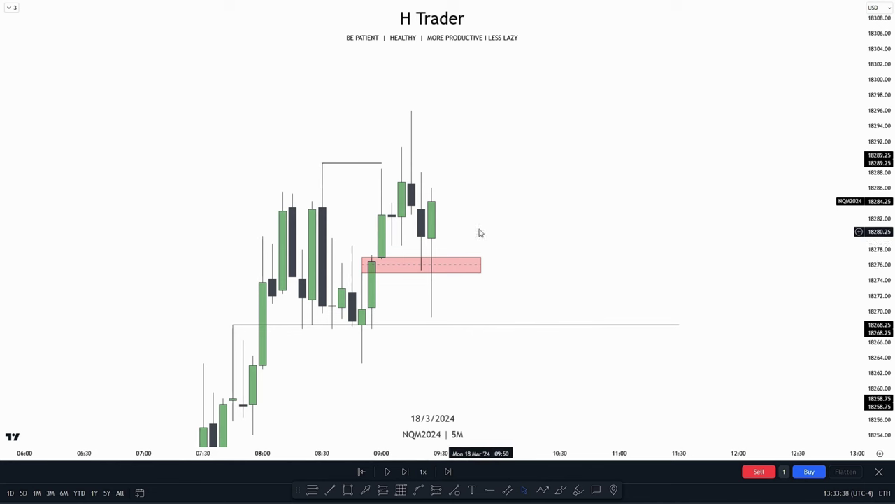
left_click_drag(542, 189, 551, 208)
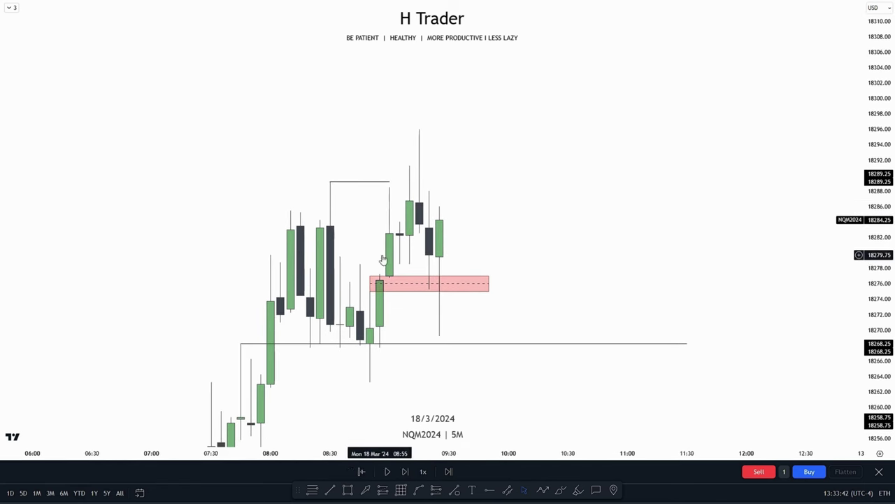
left_click_drag(638, 231, 643, 475)
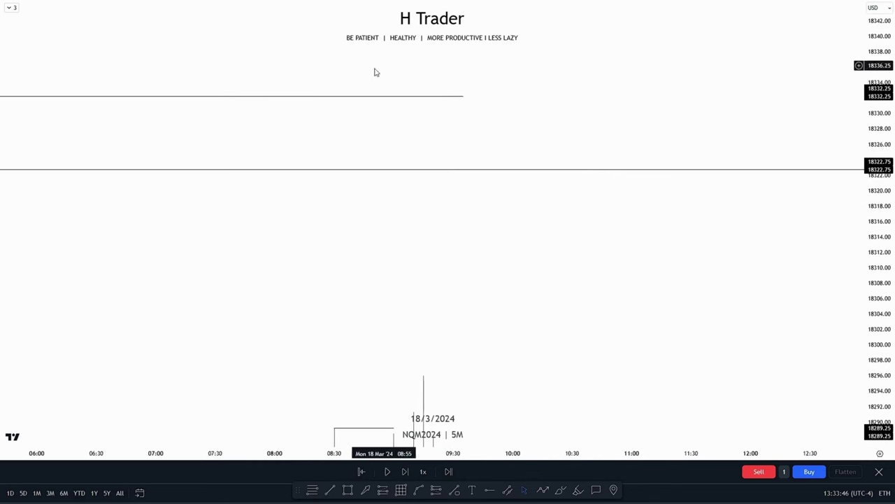
left_click_drag(576, 246, 601, 104)
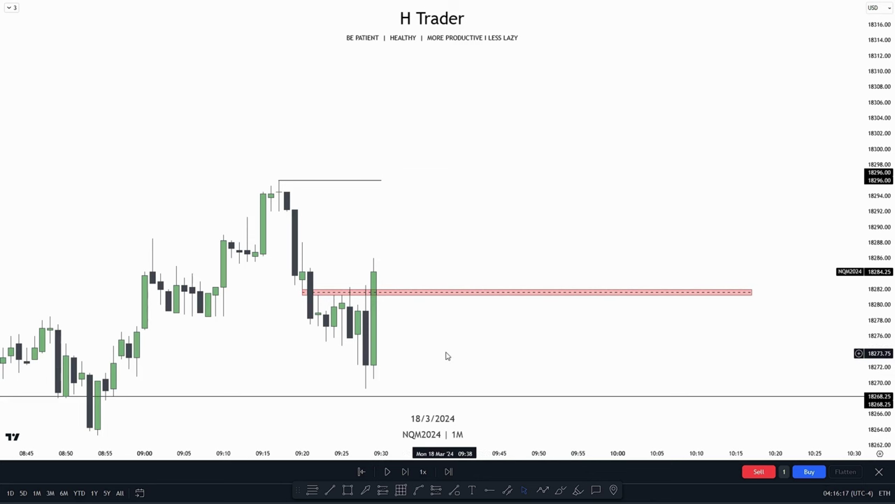
Examine the 1-minute candles before the 09:30 open against the red zone near 18282 and the high marked at 18296
left_click_drag(446, 356, 490, 296)
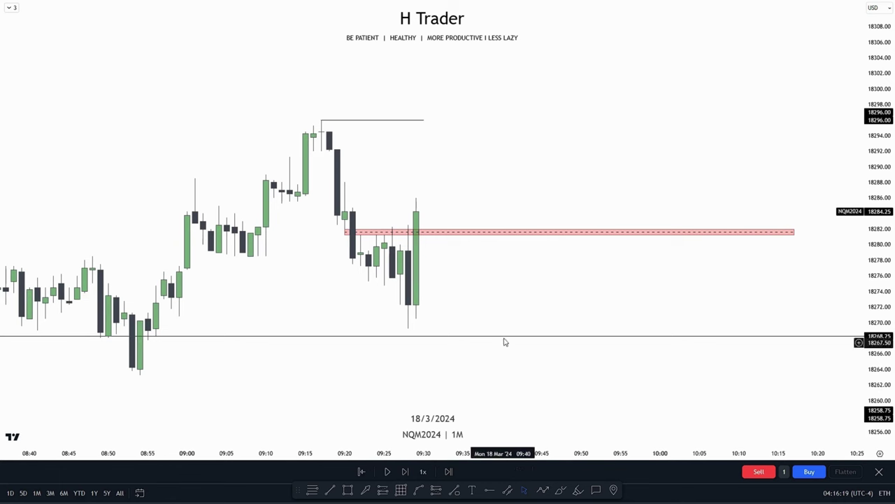
left_click_drag(491, 285, 462, 322)
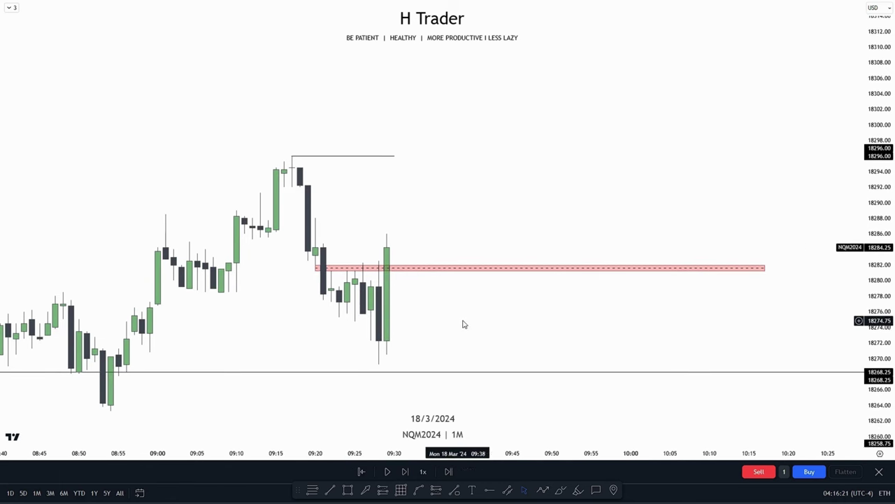
left_click_drag(886, 285, 889, 210)
left_click_drag(484, 346, 534, 341)
scroll(535, 339, "up", 2)
left_click_drag(883, 304, 883, 293)
left_click_drag(400, 309, 416, 303)
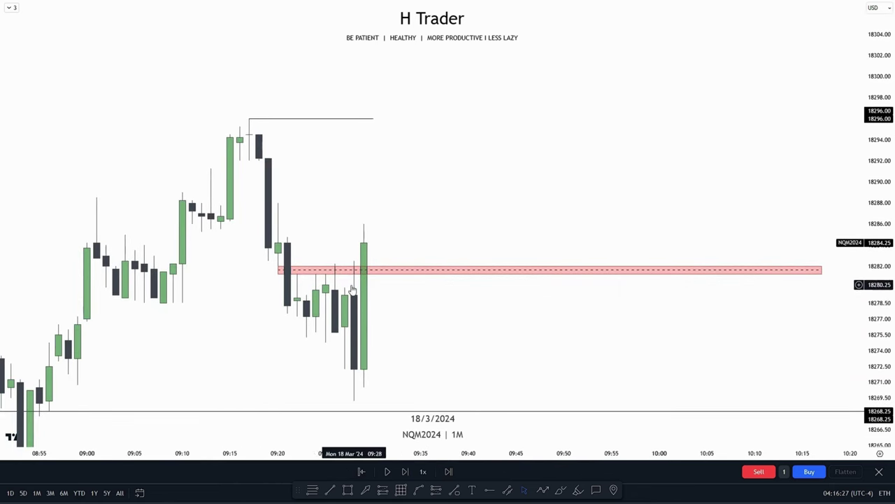
left_click_drag(353, 290, 347, 364)
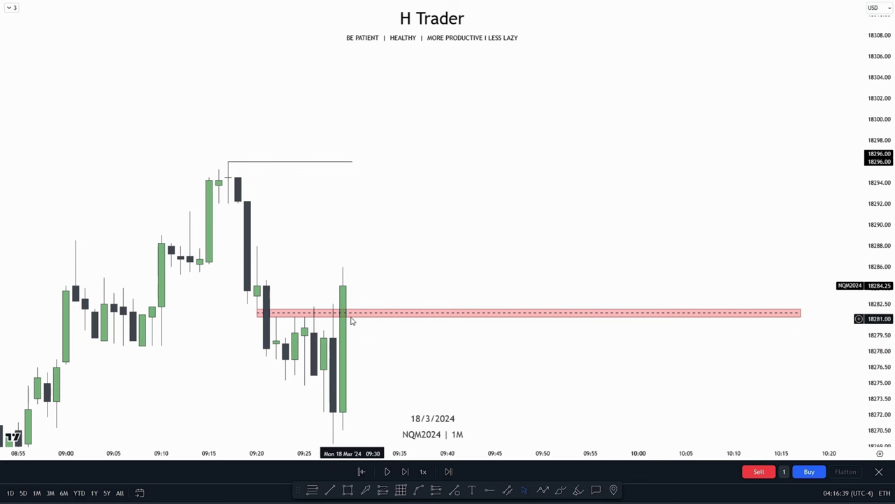
Play the 1-minute replay through the 09:31 candle and compare the move with the highs at 18322.75 and 18332.25
left_click(388, 472)
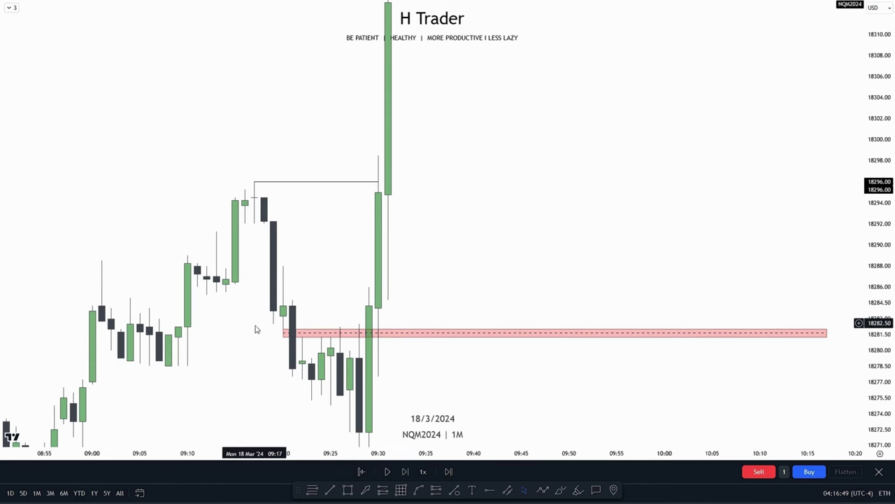
left_click_drag(450, 236, 468, 294)
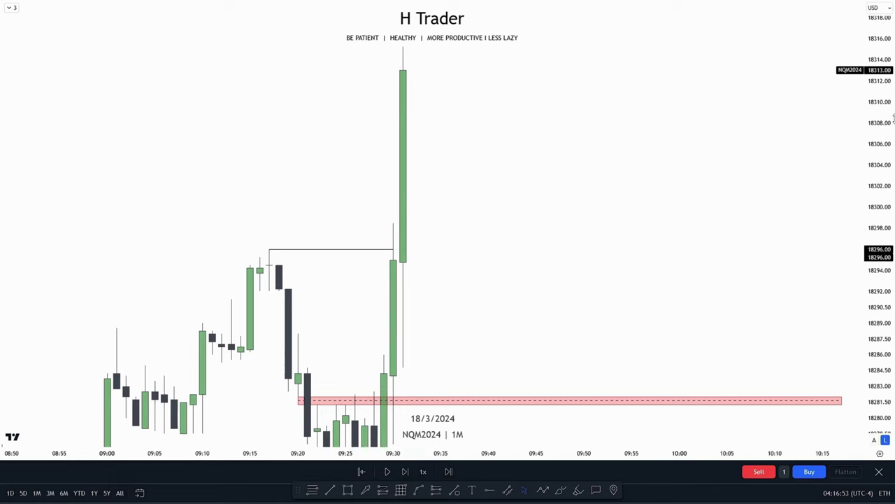
left_click_drag(879, 117, 832, 295)
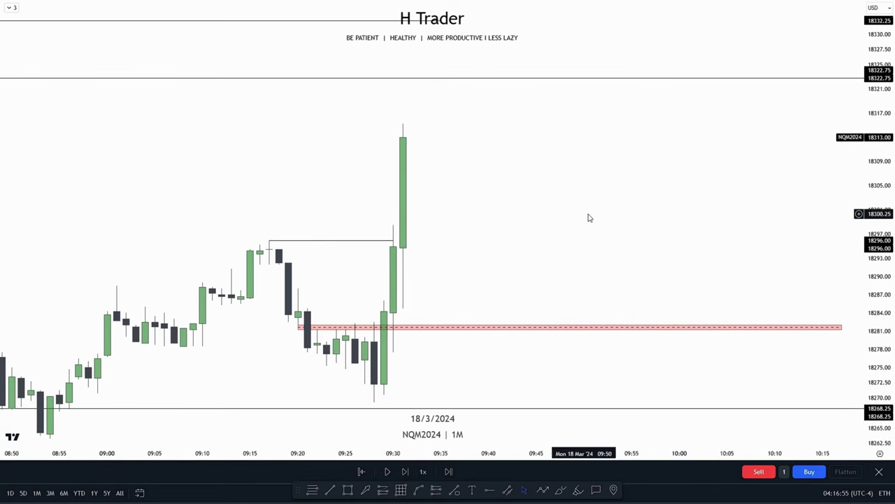
scroll(594, 210, "down", 1)
left_click_drag(600, 196, 570, 241)
left_click_drag(872, 202, 872, 245)
left_click_drag(587, 196, 592, 228)
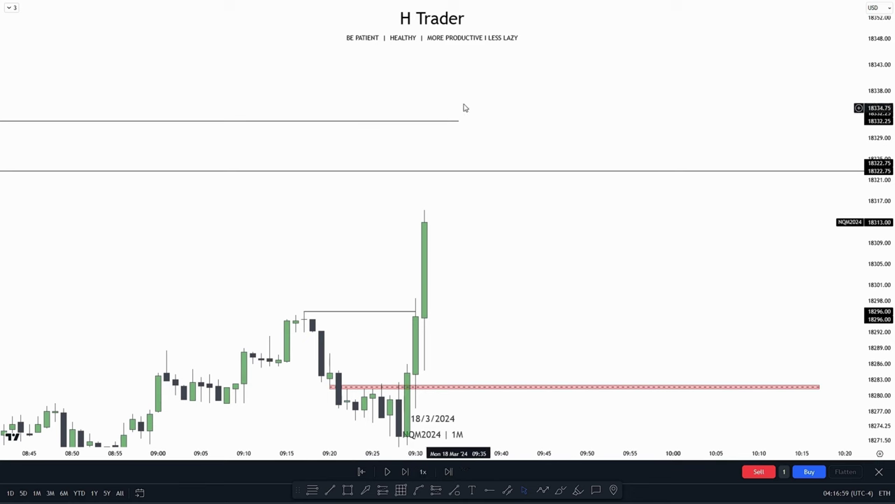
Play the 1-minute replay through the 09:36 candle, pause it, and view the candles around the two marked highs
left_click_drag(484, 266, 442, 253)
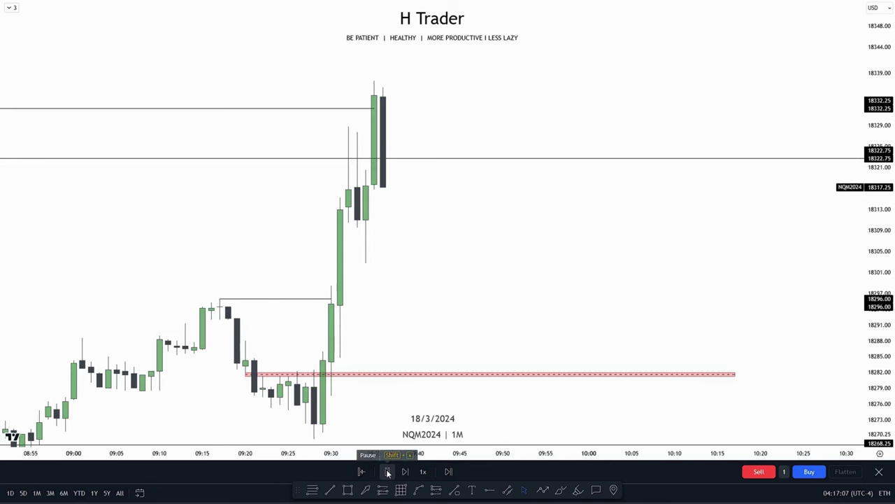
left_click(387, 472)
left_click_drag(445, 235, 499, 289)
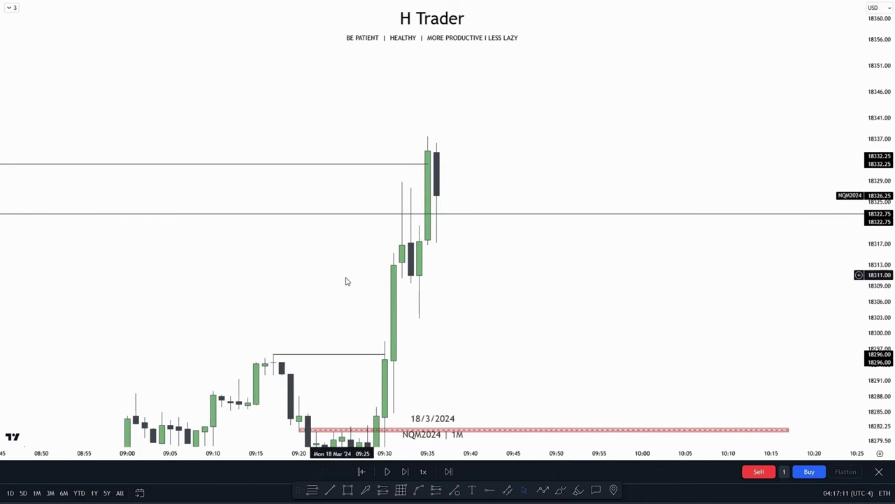
left_click_drag(447, 283, 480, 334)
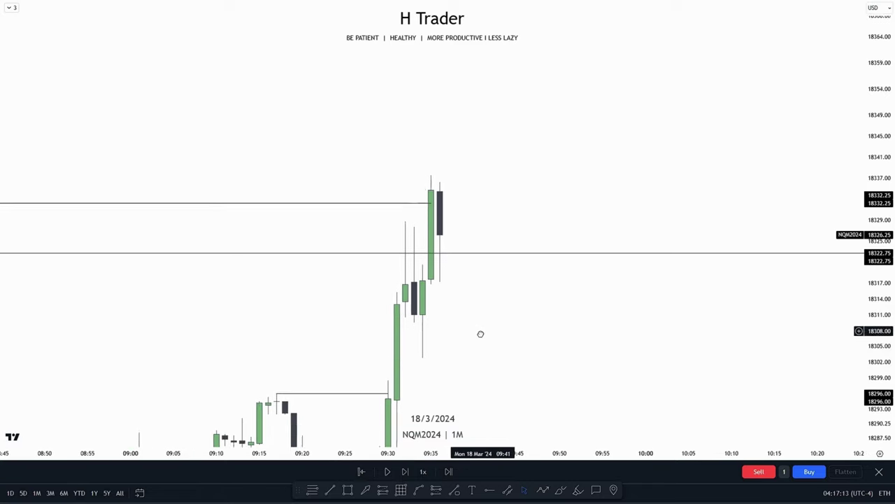